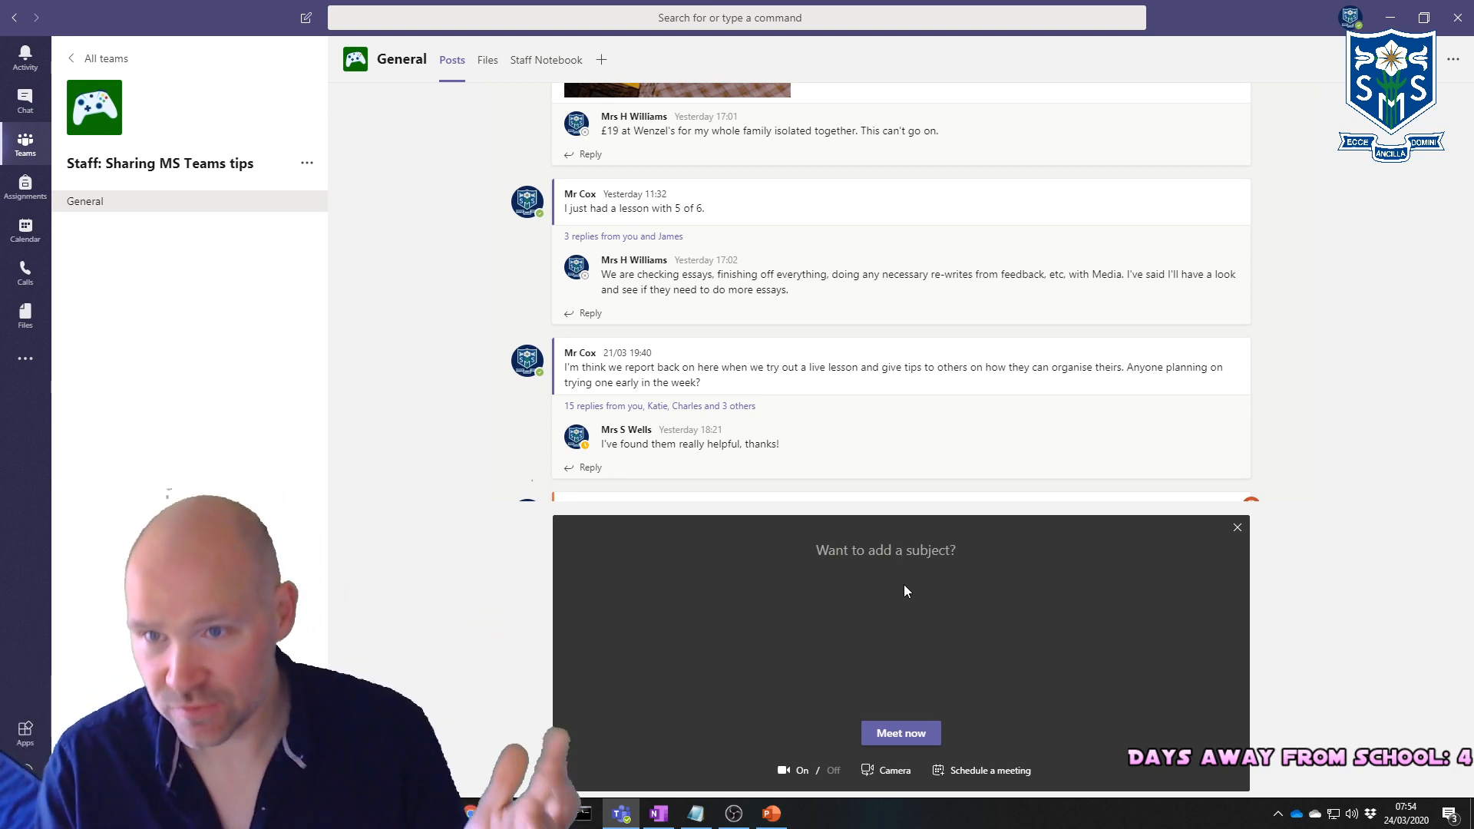
pyautogui.click(308, 165)
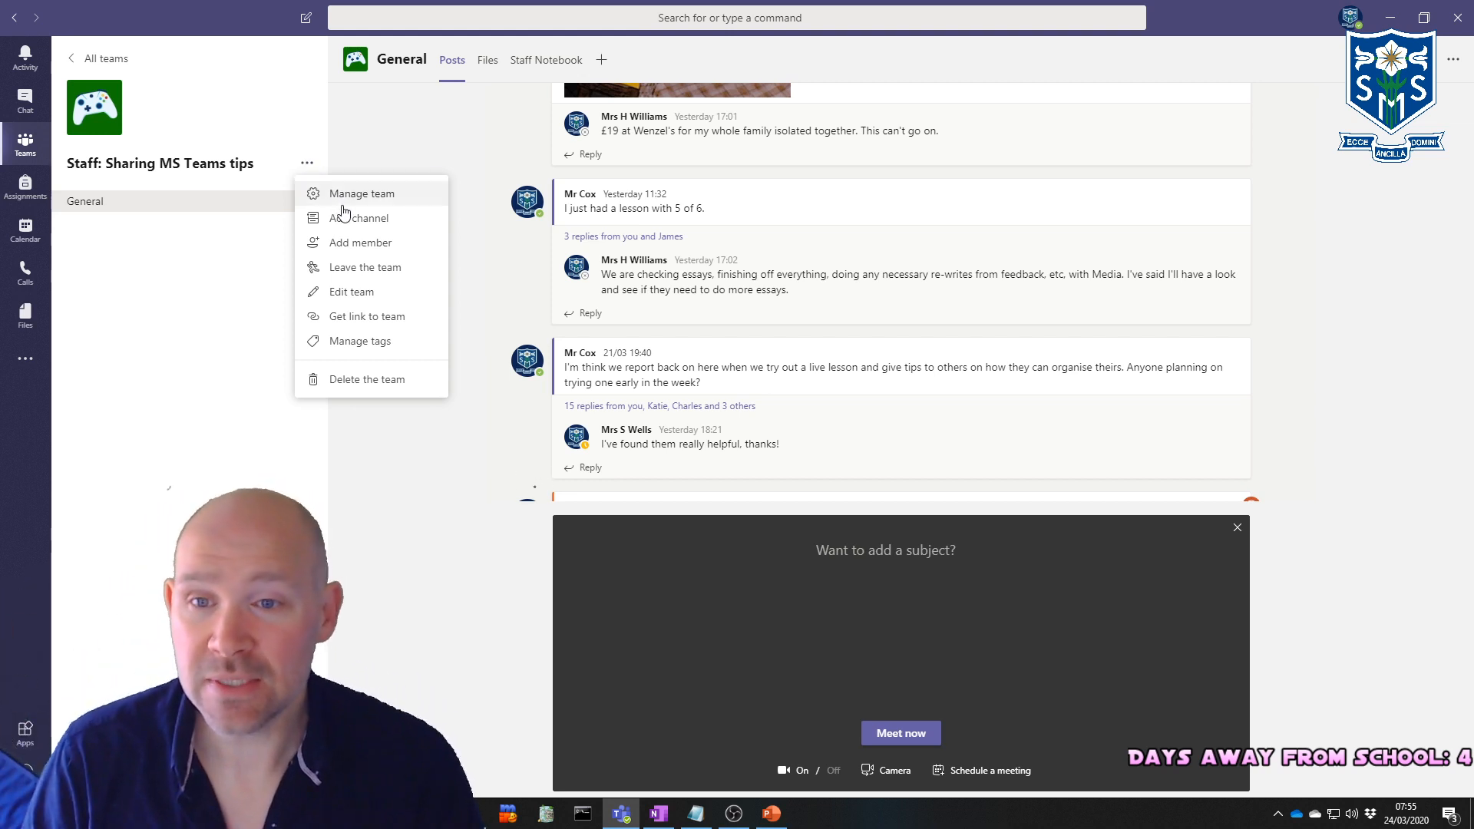
pyautogui.click(304, 133)
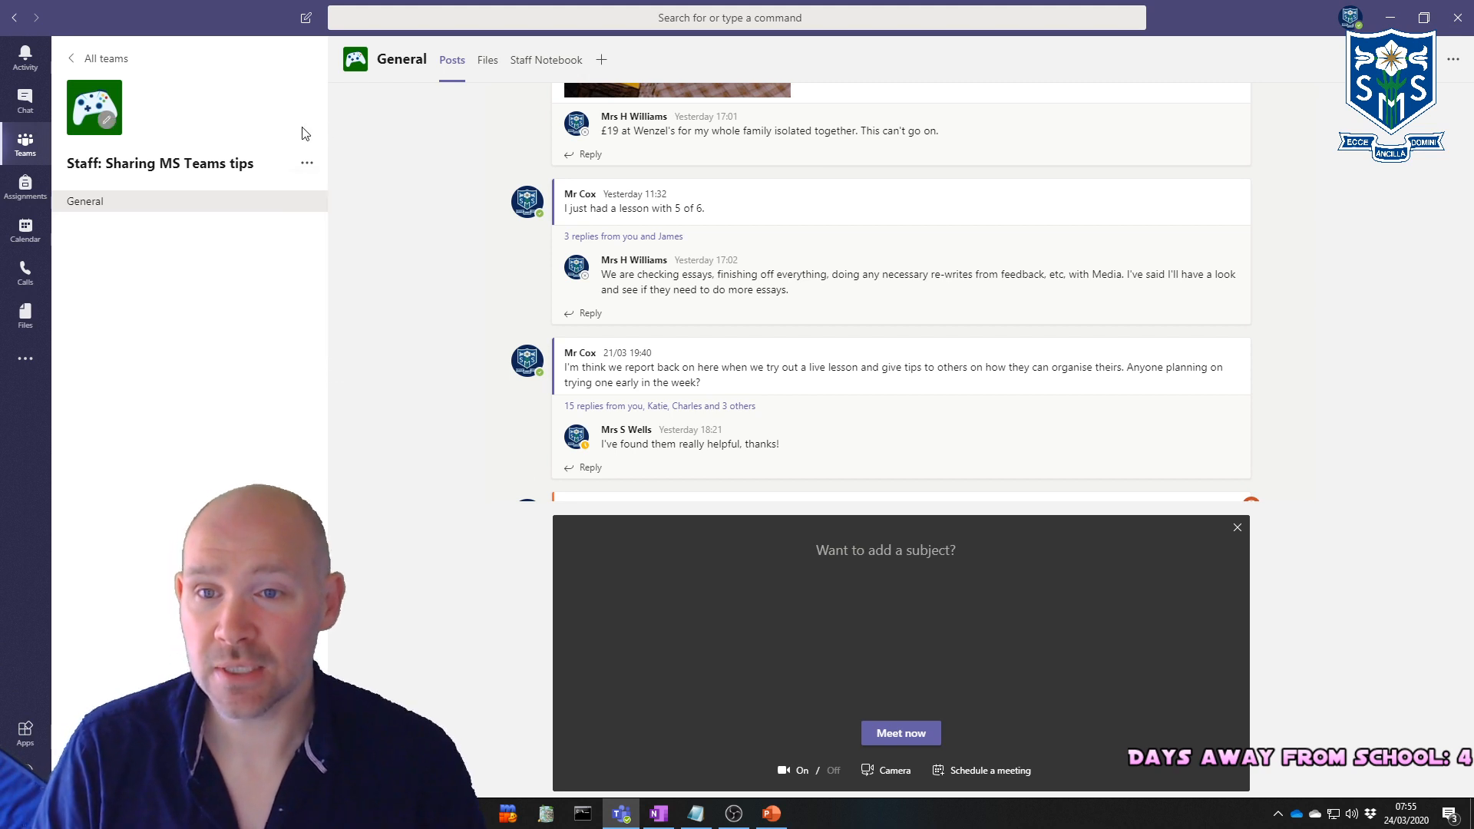
pyautogui.click(315, 168)
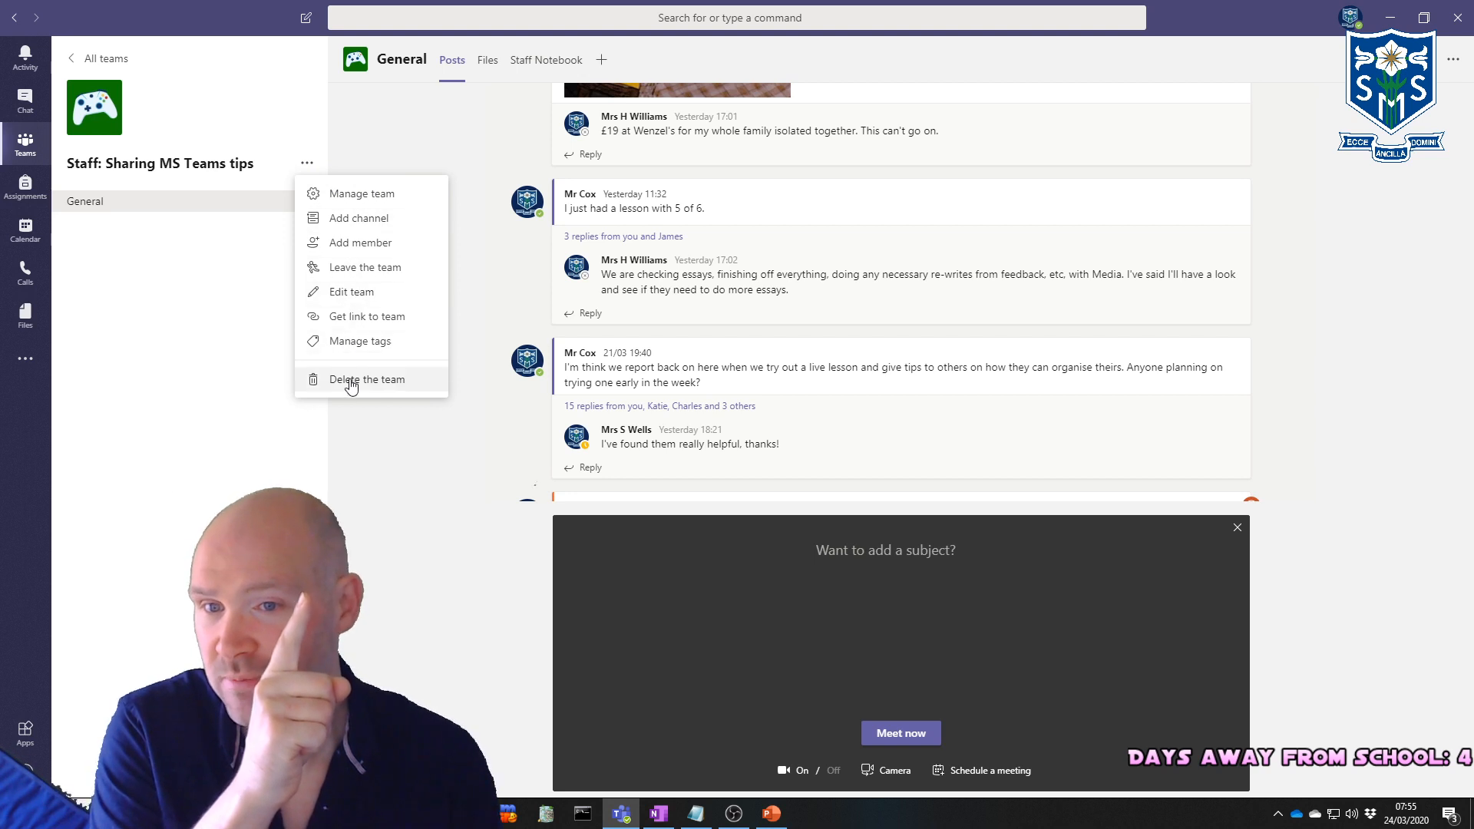
pyautogui.click(218, 286)
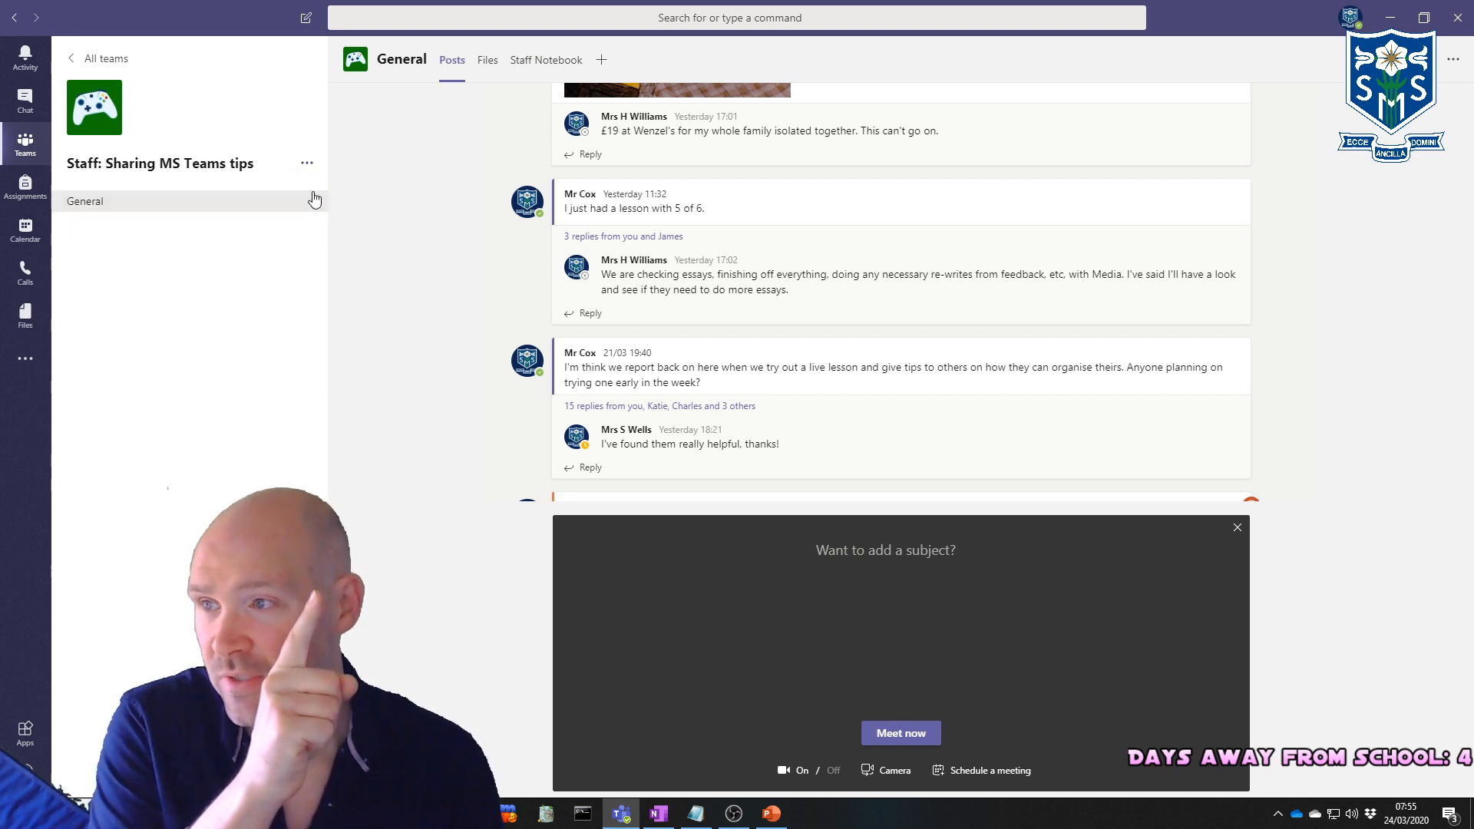
pyautogui.click(307, 202)
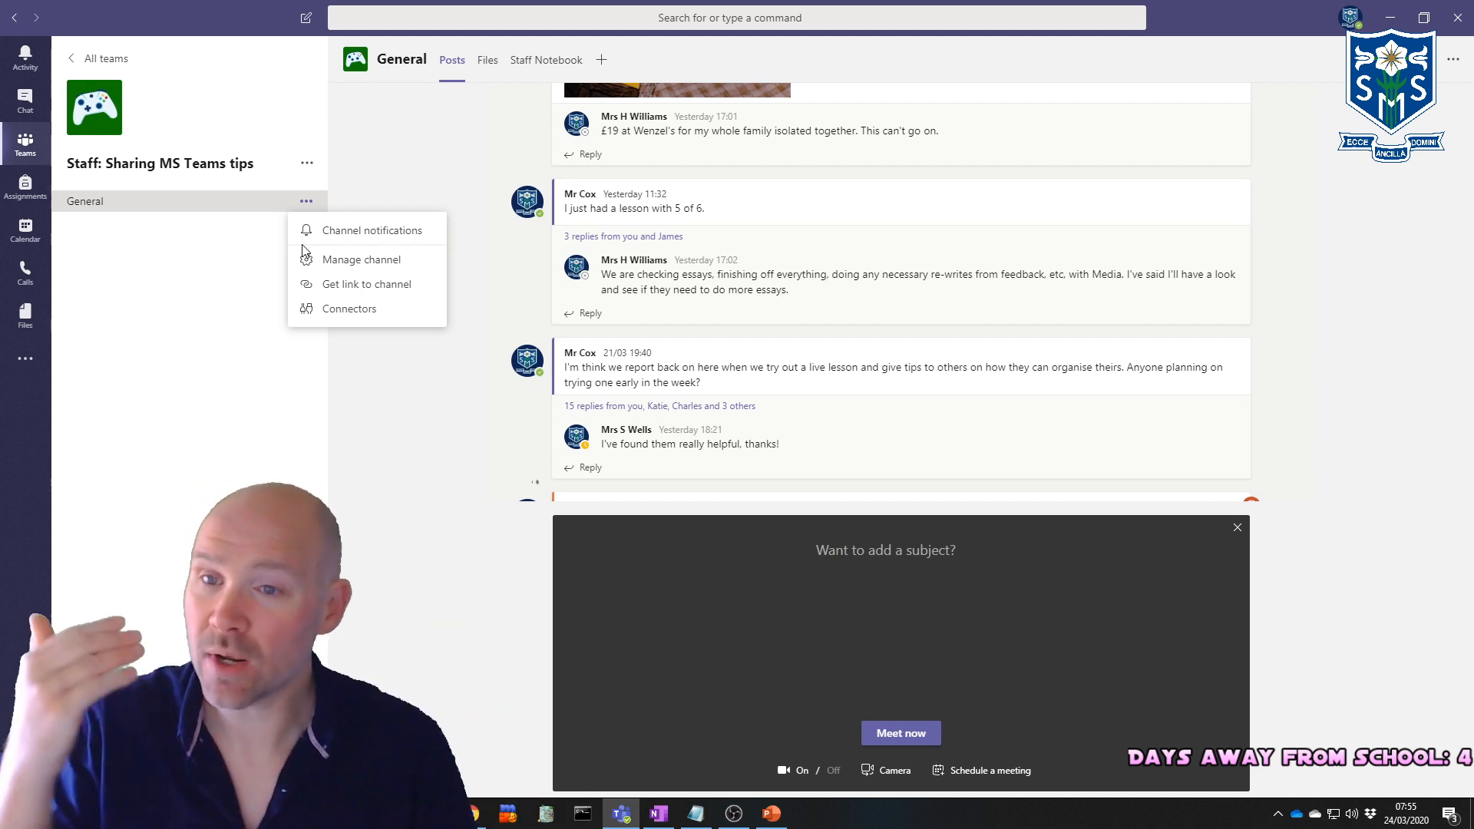
# Step: Add a channel named G1 to the Staff: Sharing MS Teams tips team, with standard privacy and automatically shown in everyone's channel list
pyautogui.click(307, 164)
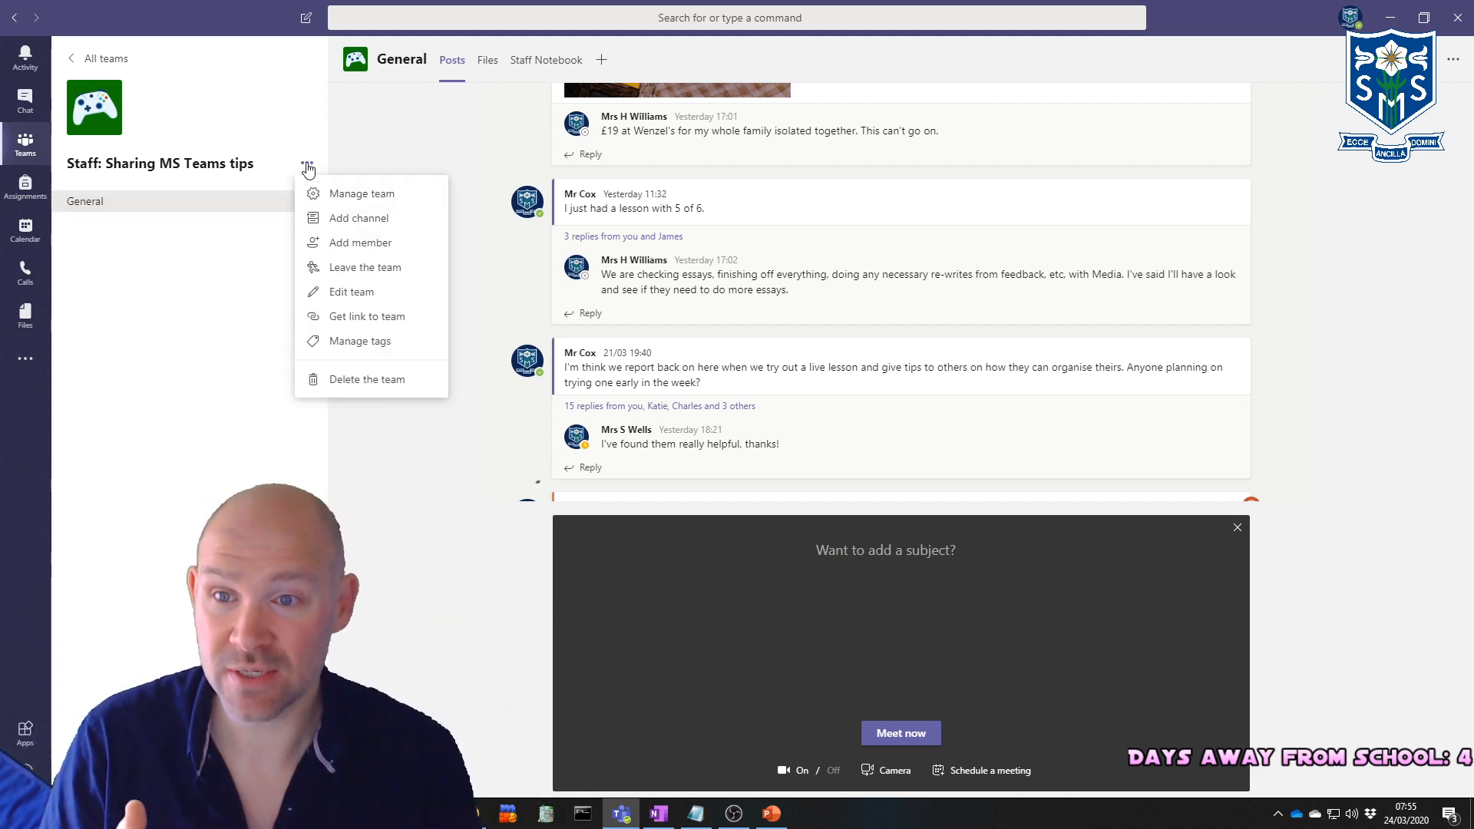
pyautogui.click(349, 222)
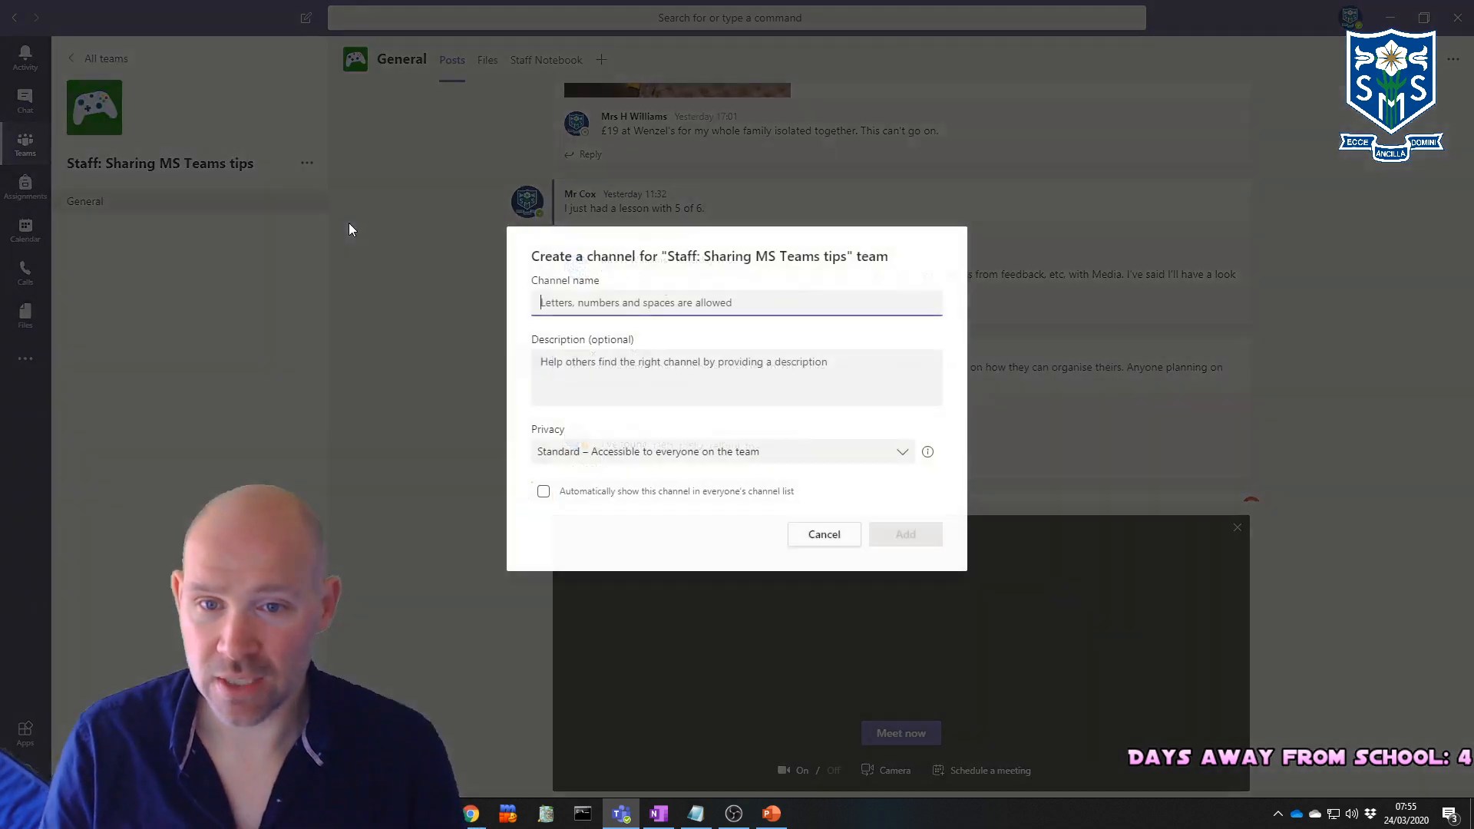
pyautogui.write('G1')
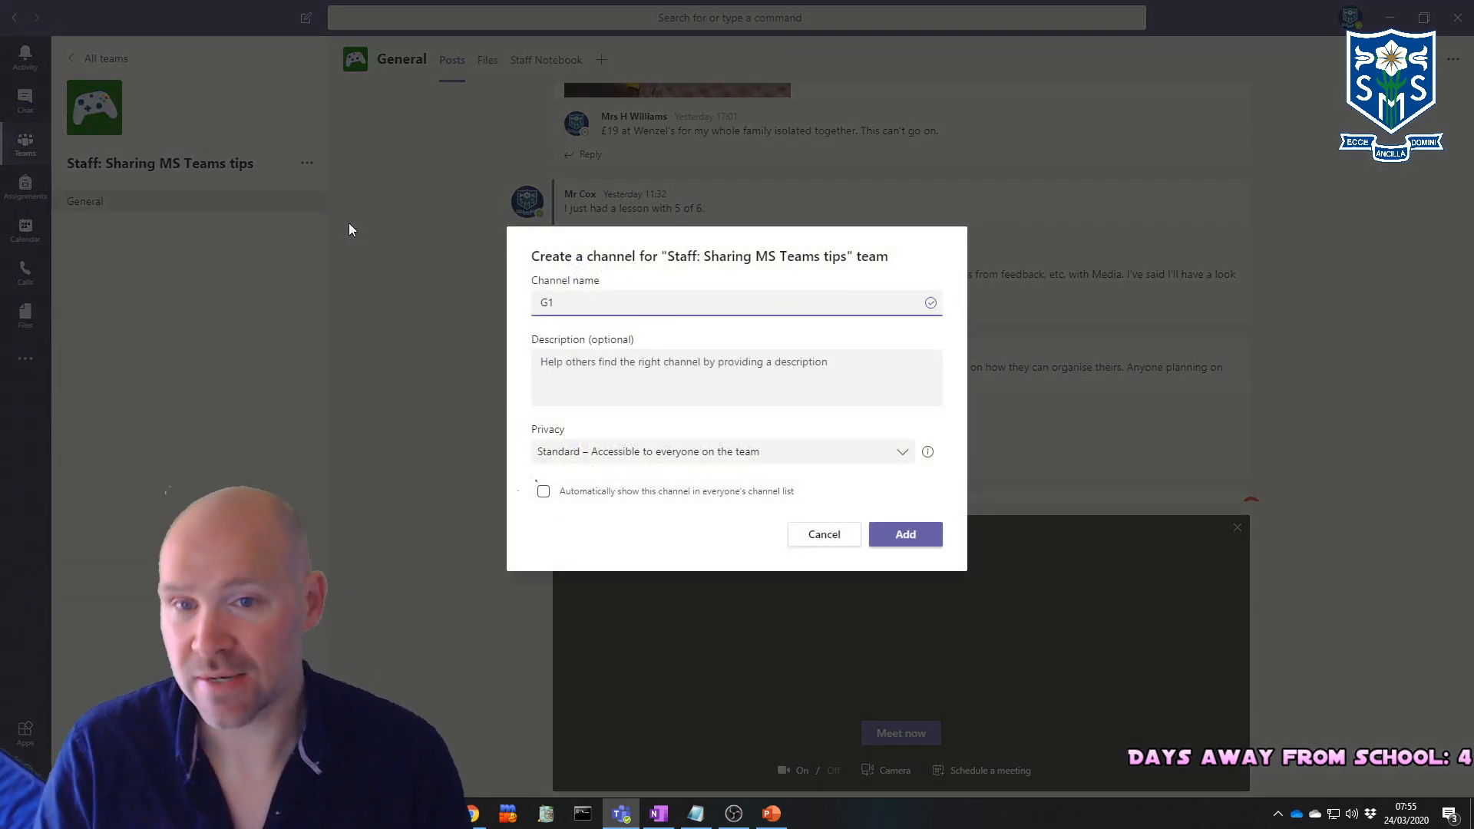
pyautogui.click(632, 373)
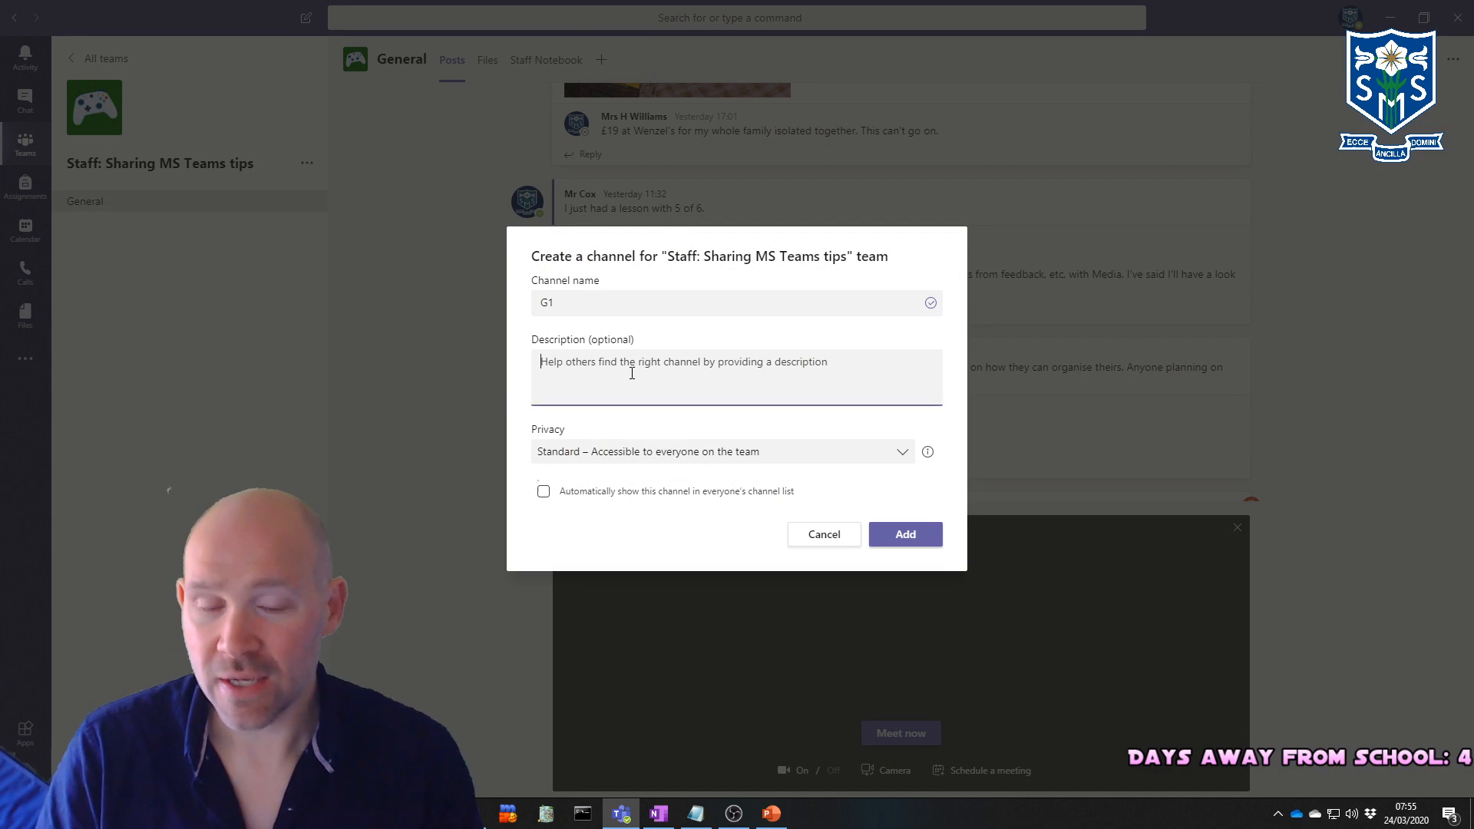
pyautogui.click(878, 459)
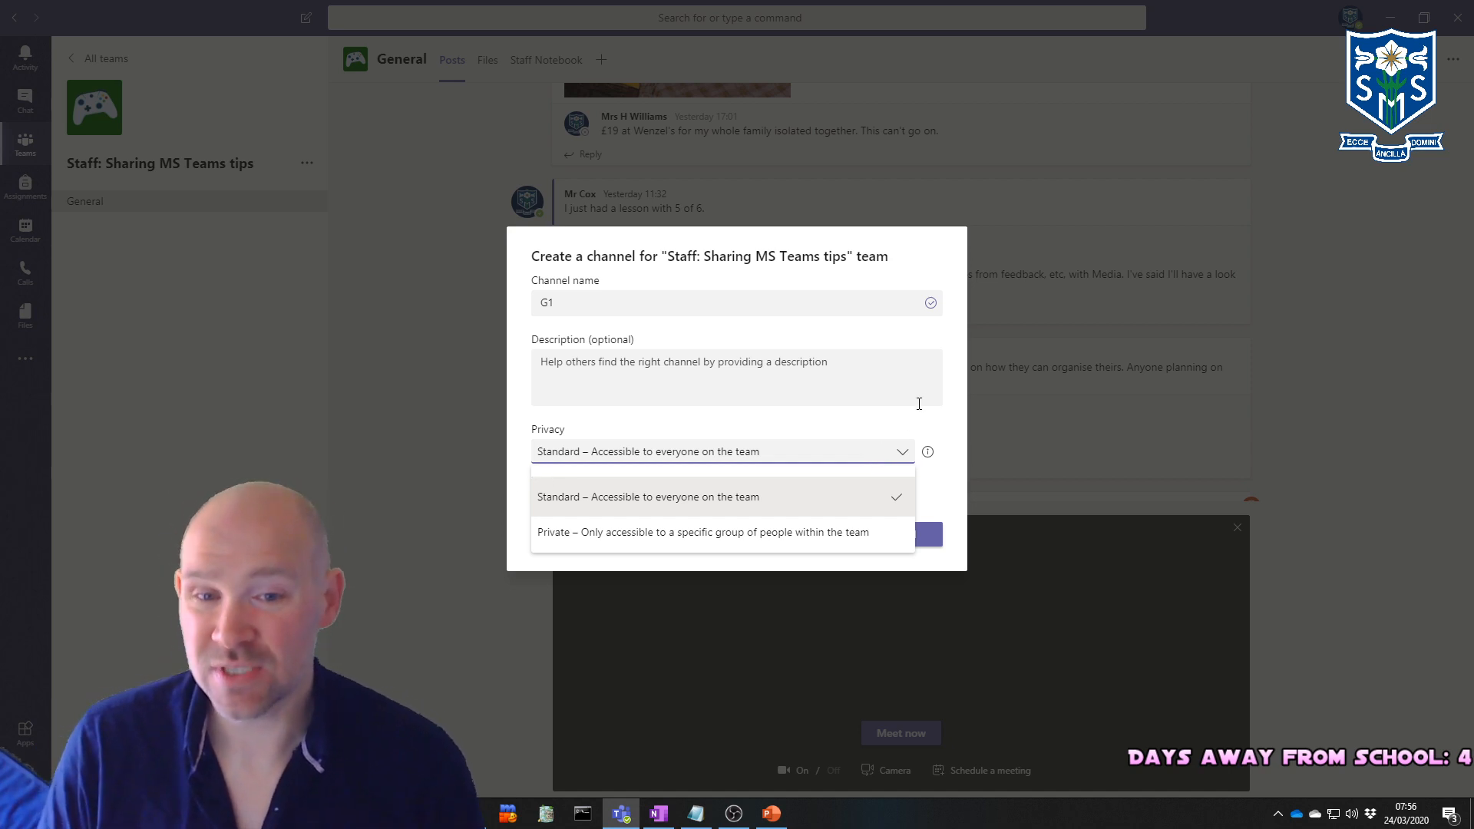
pyautogui.click(916, 420)
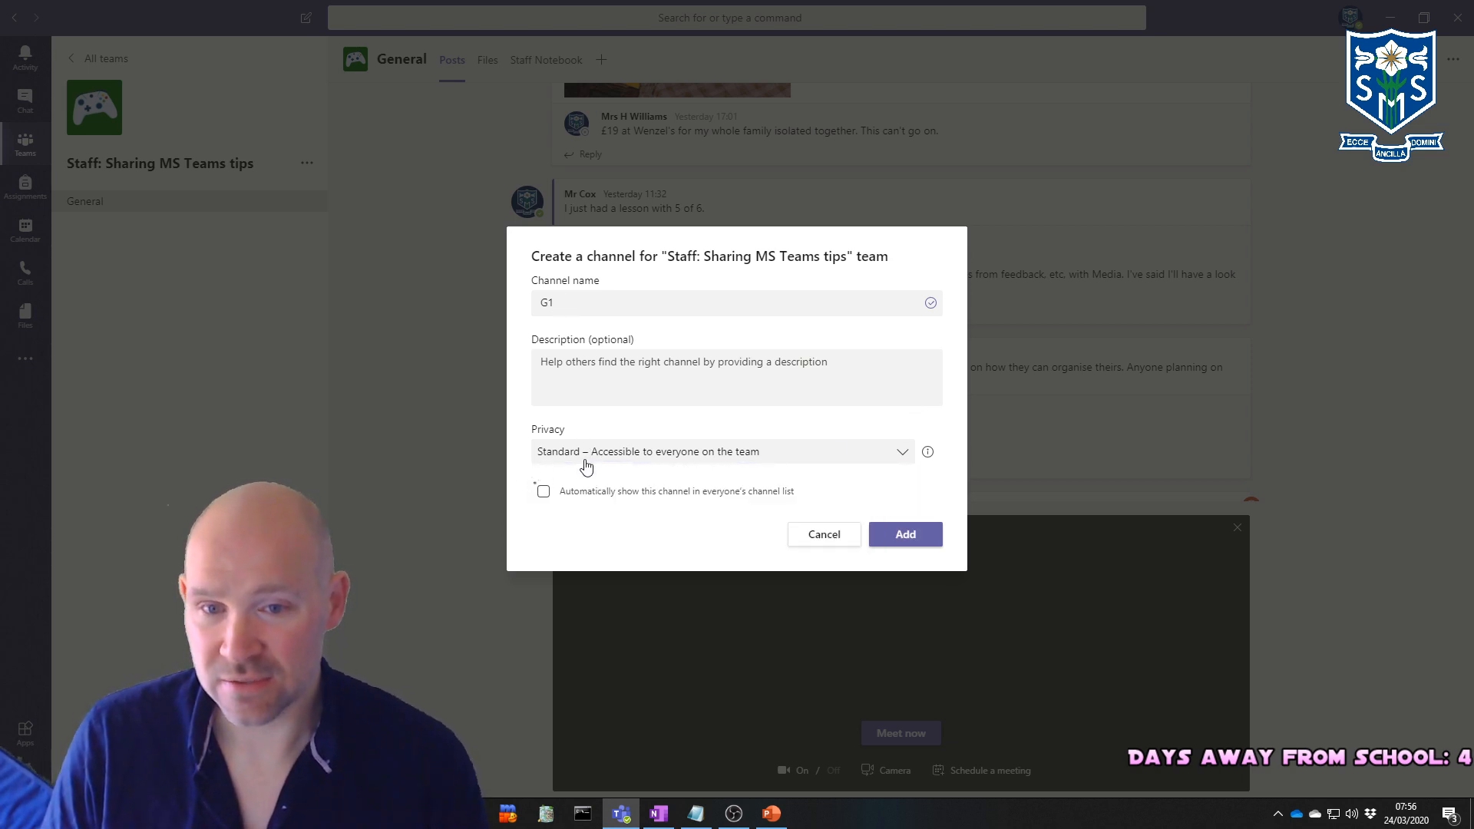
pyautogui.click(542, 493)
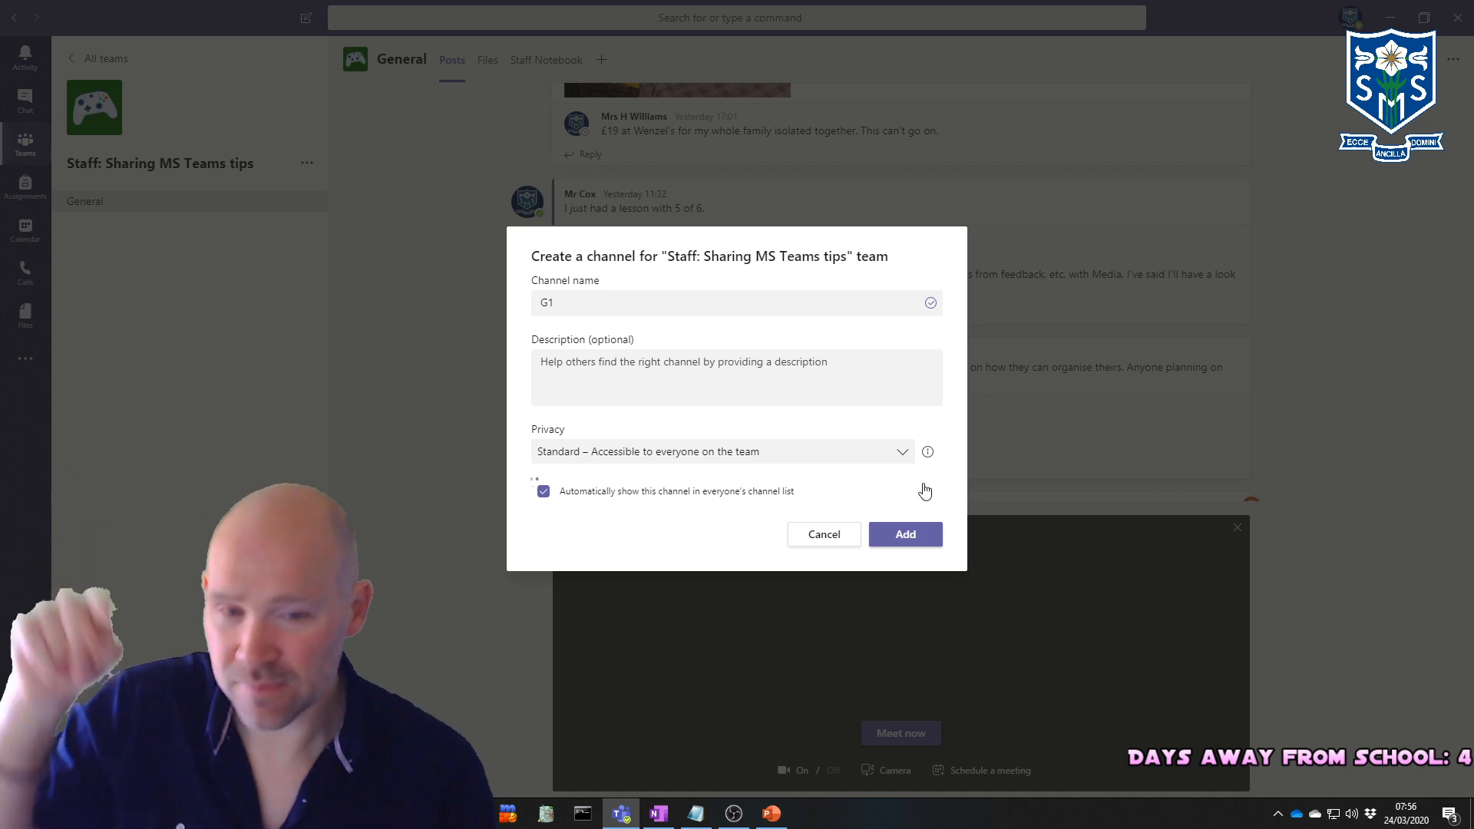
pyautogui.click(906, 540)
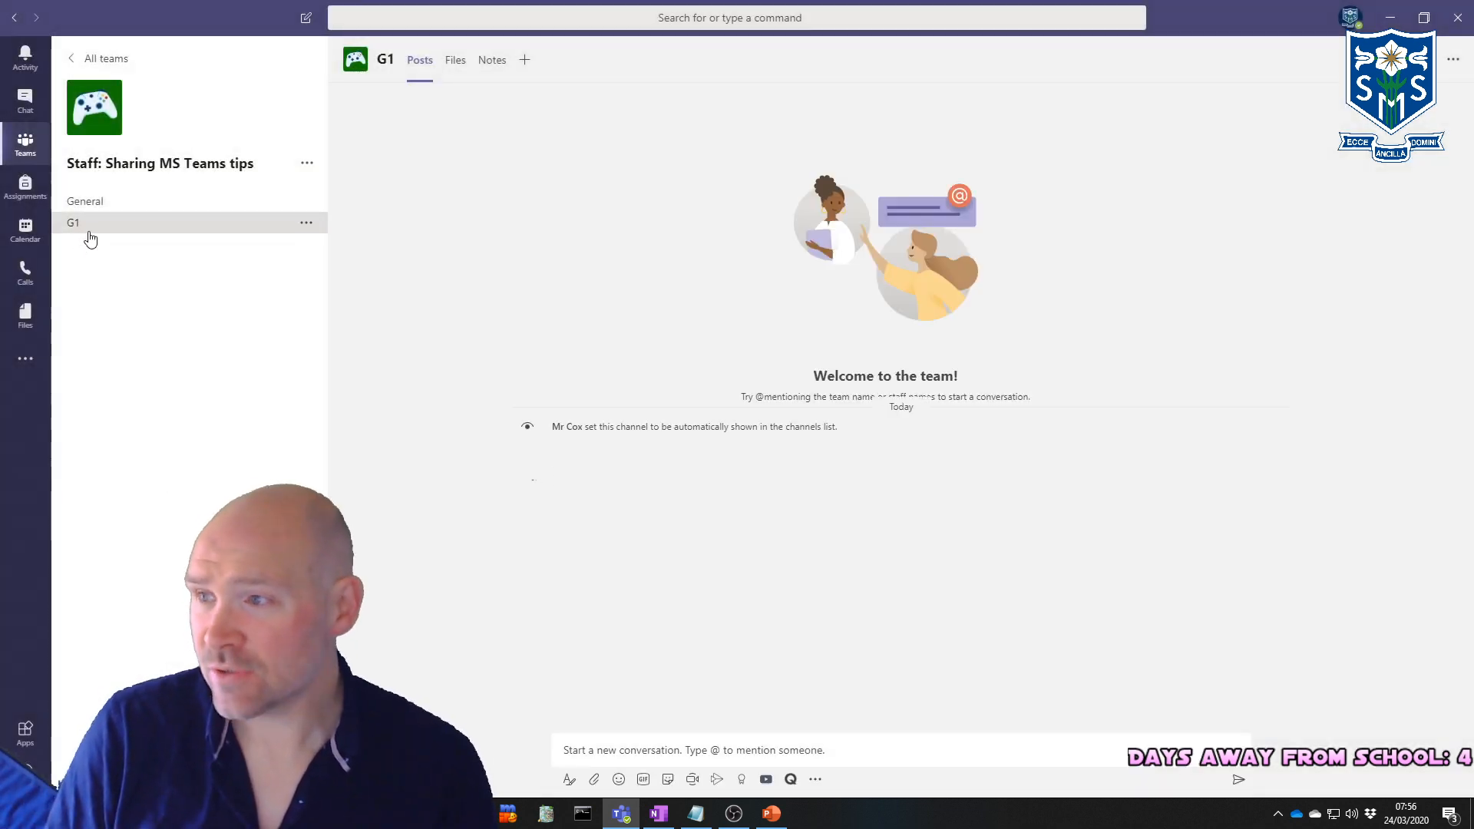
# Step: Add a second channel named G2 to the same team, automatically shown in everyone's channel list
pyautogui.click(100, 211)
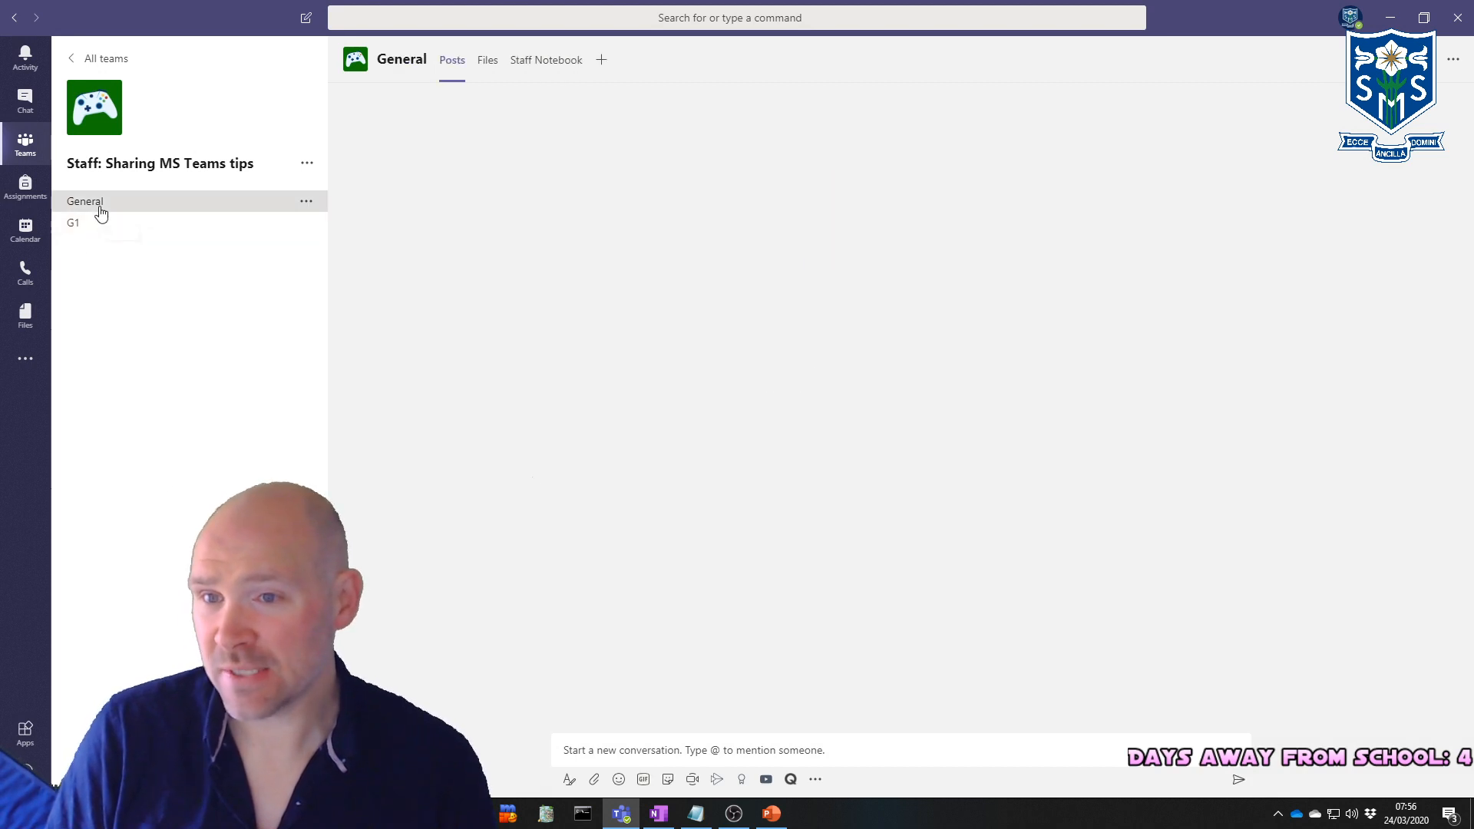
pyautogui.click(91, 230)
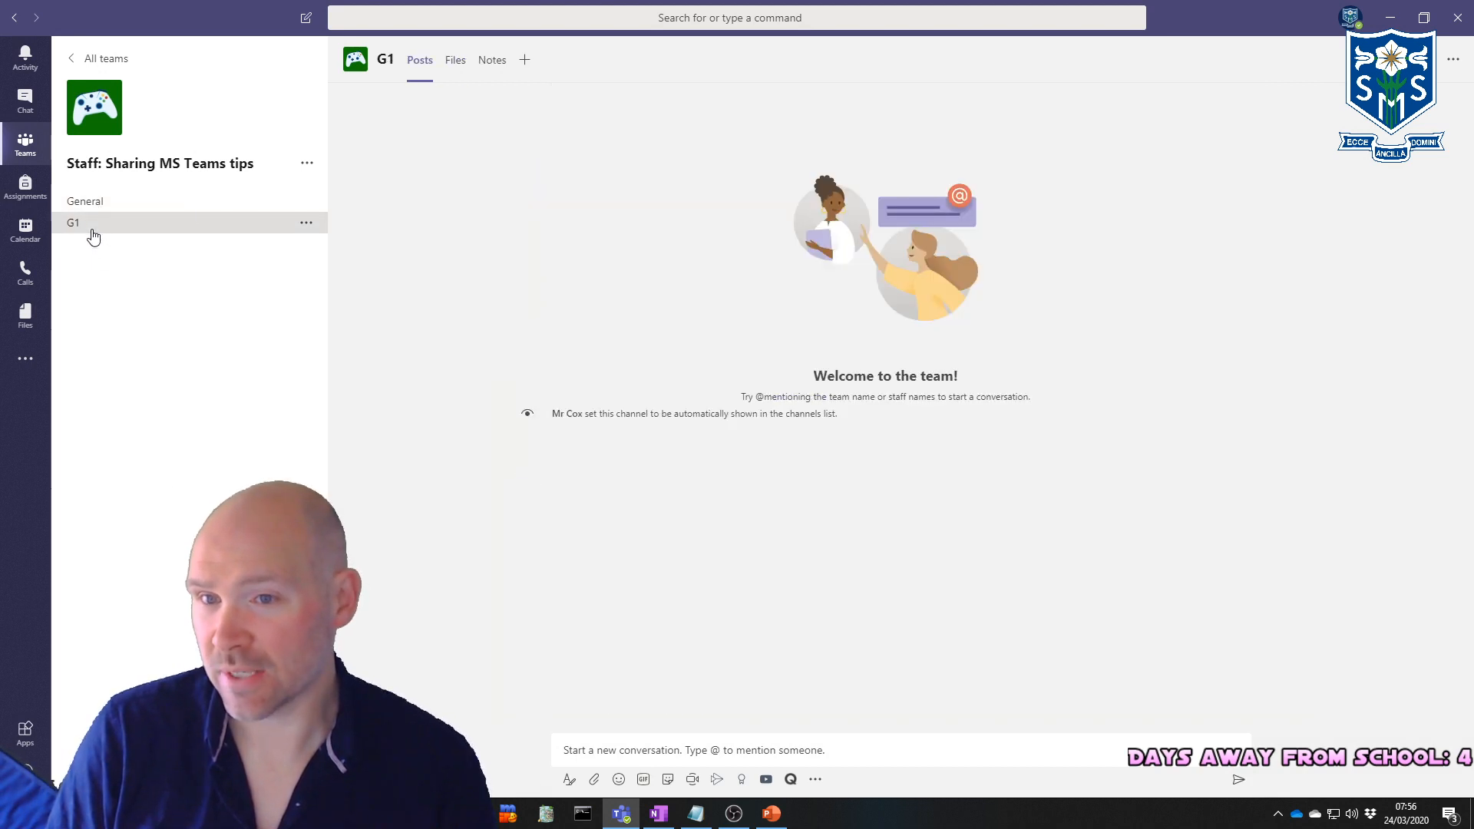
pyautogui.click(308, 163)
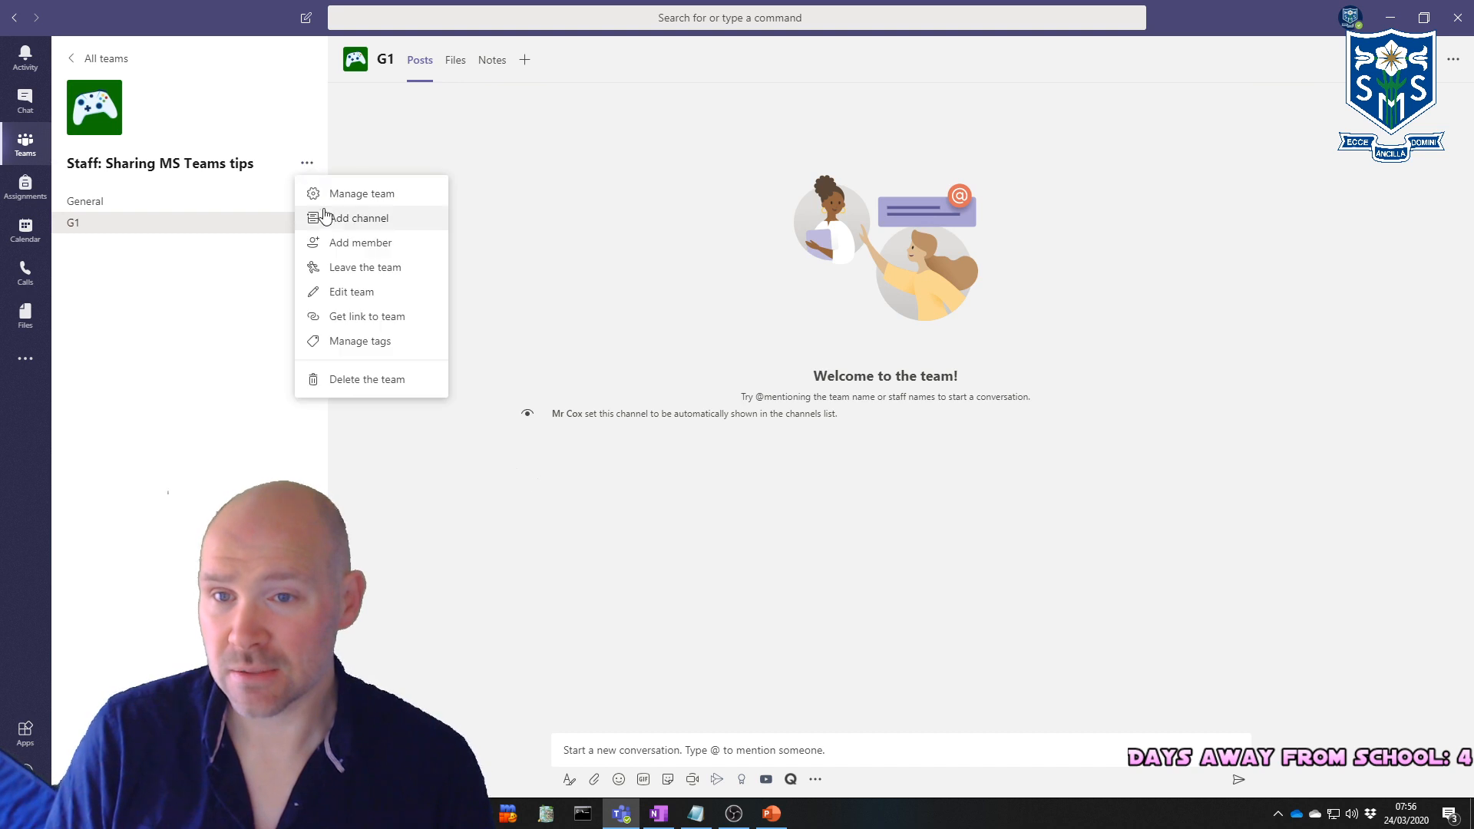
pyautogui.click(326, 218)
pyautogui.write('G')
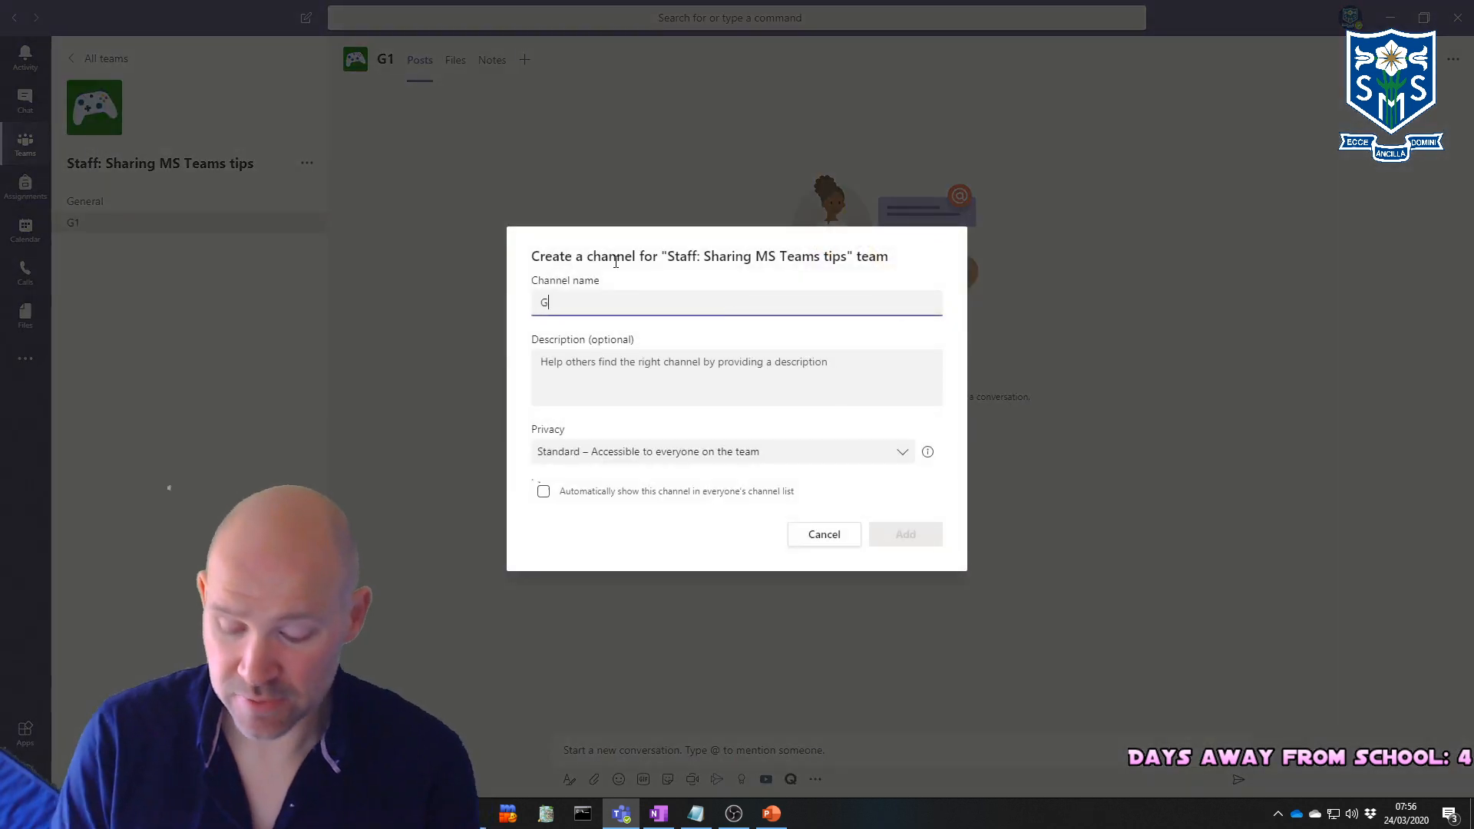
pyautogui.write('2')
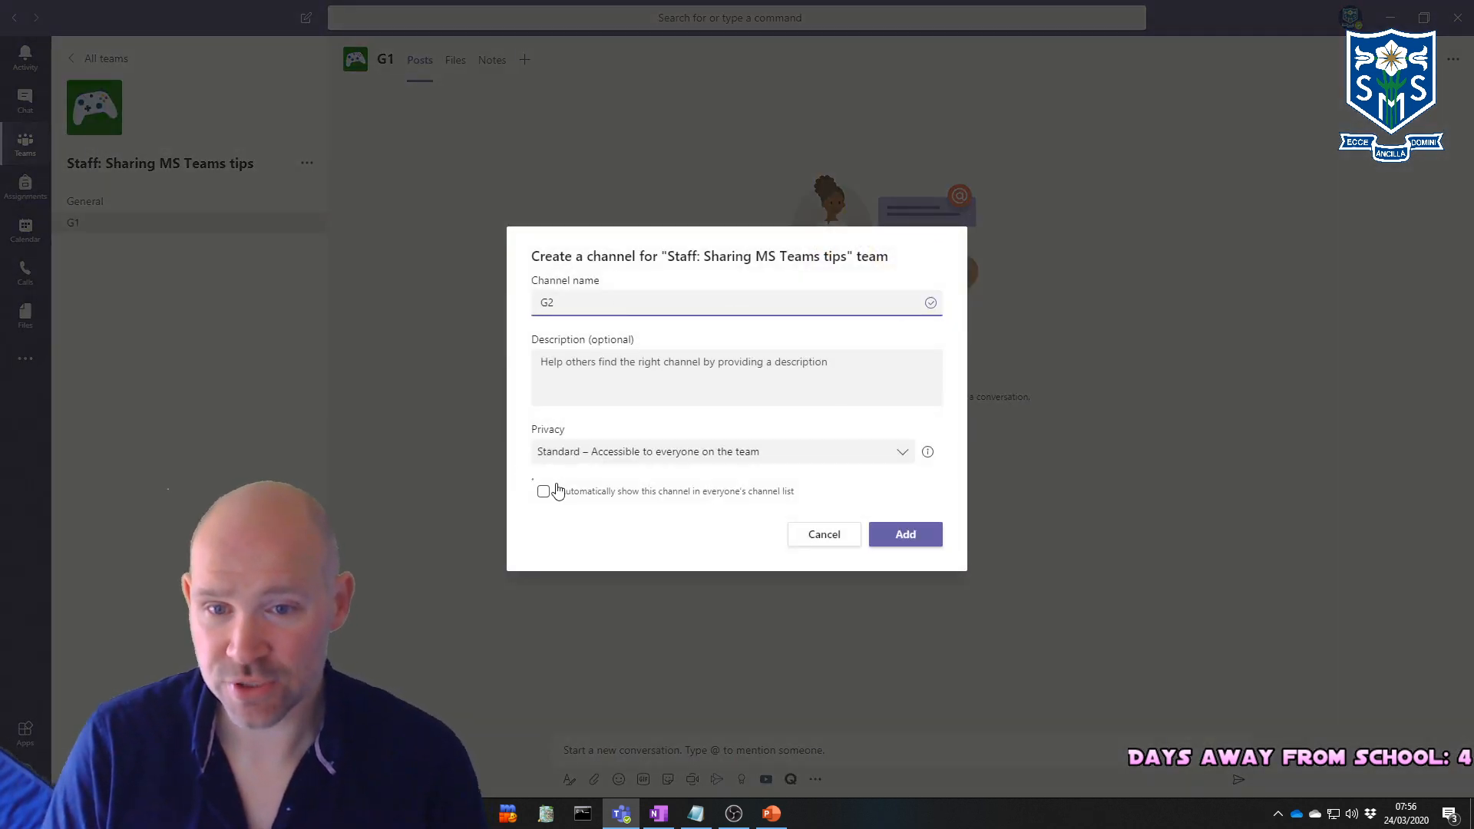
pyautogui.click(543, 491)
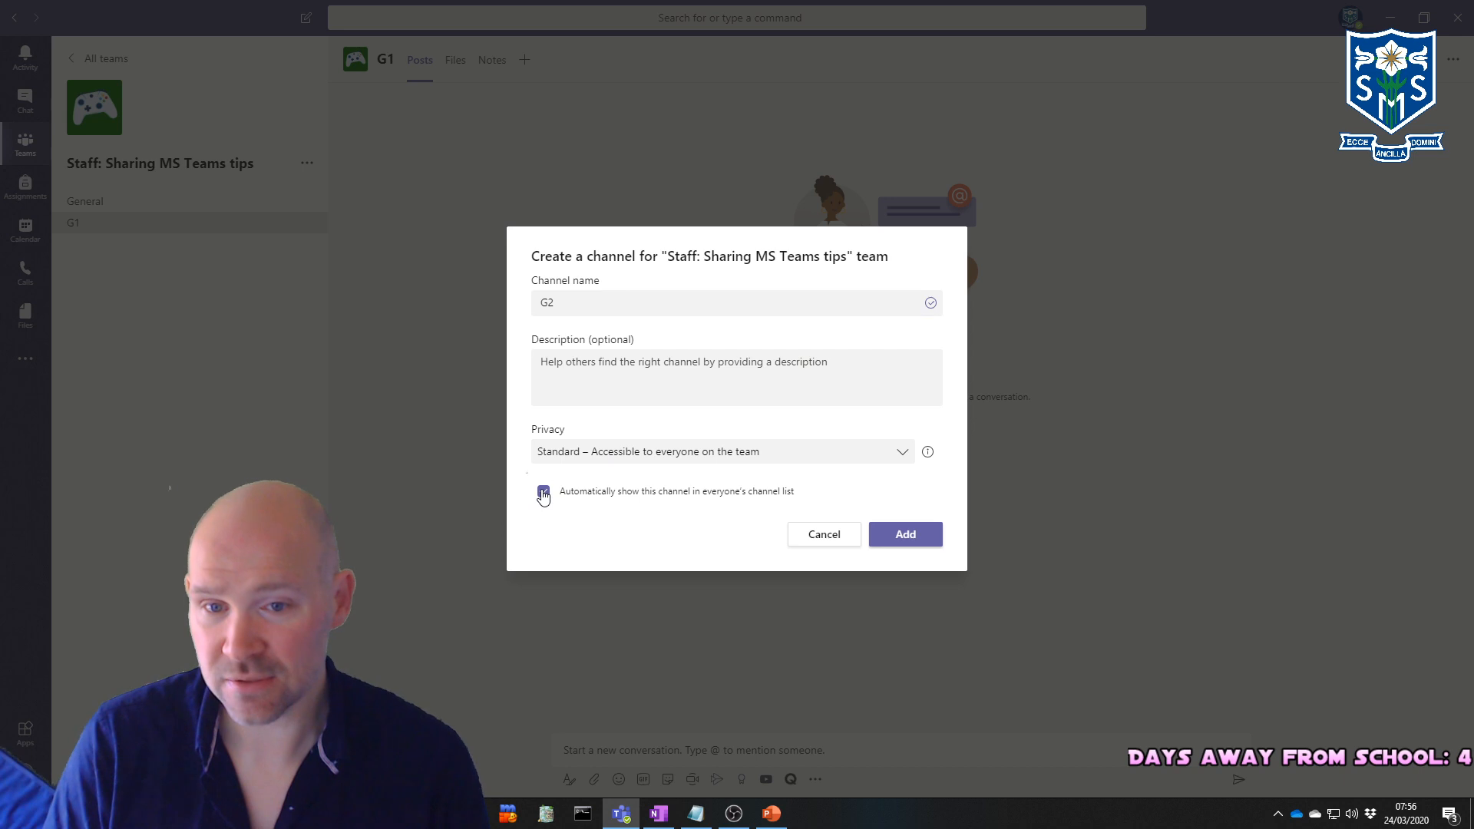
pyautogui.click(906, 536)
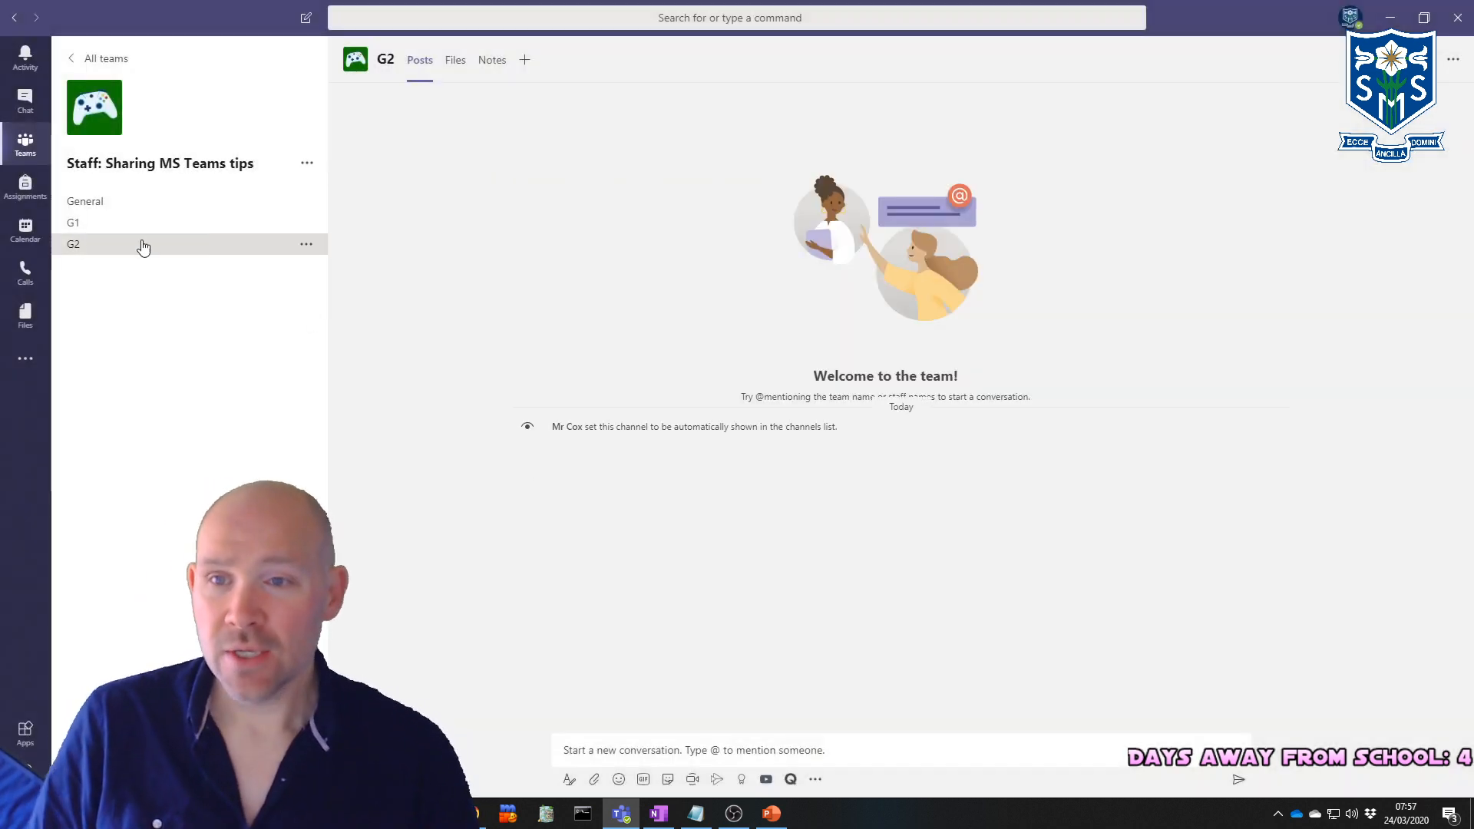
# Step: Start an instant meeting without a subject in the General channel
pyautogui.click(89, 205)
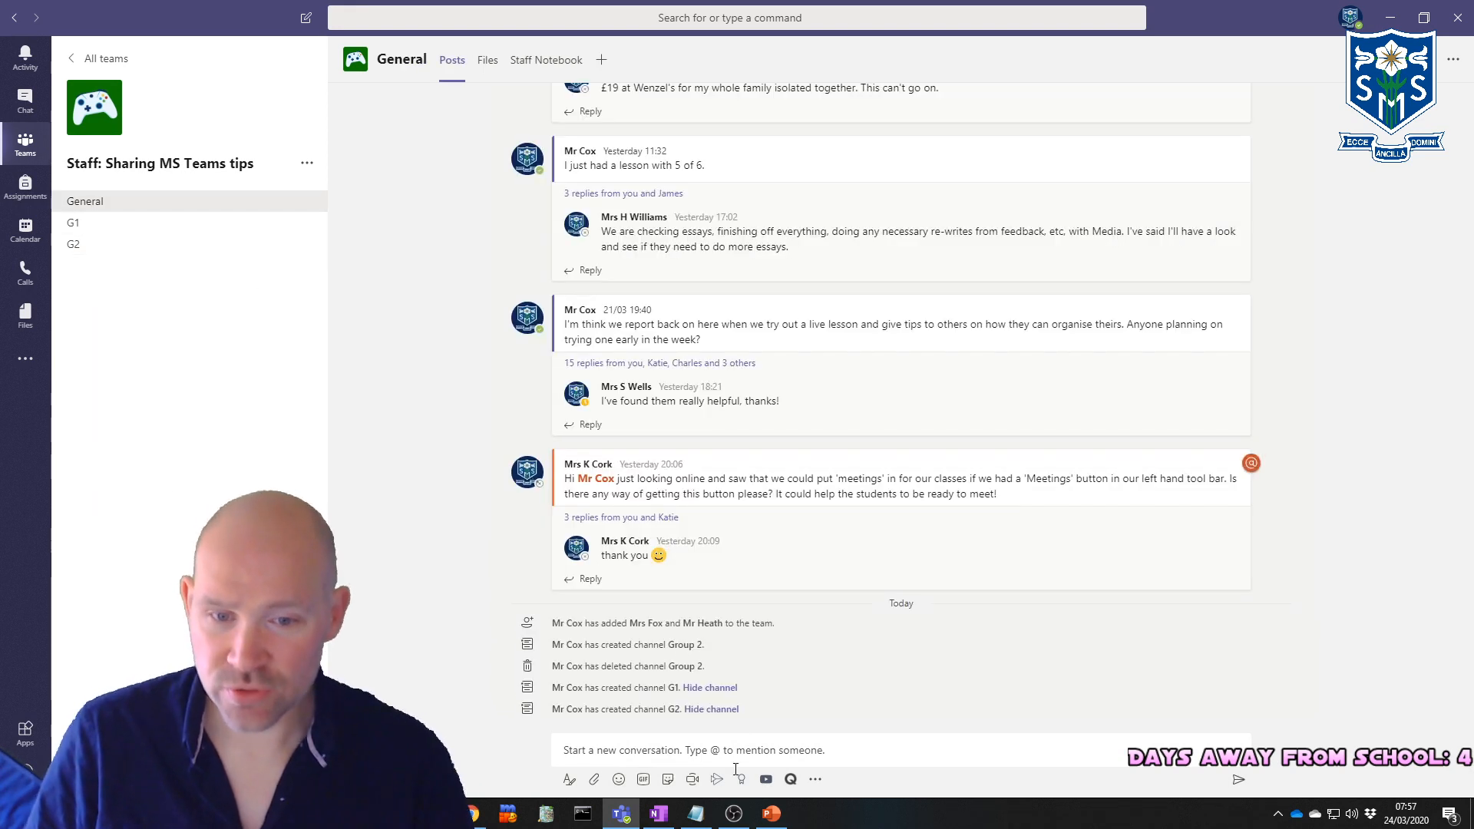
pyautogui.click(692, 779)
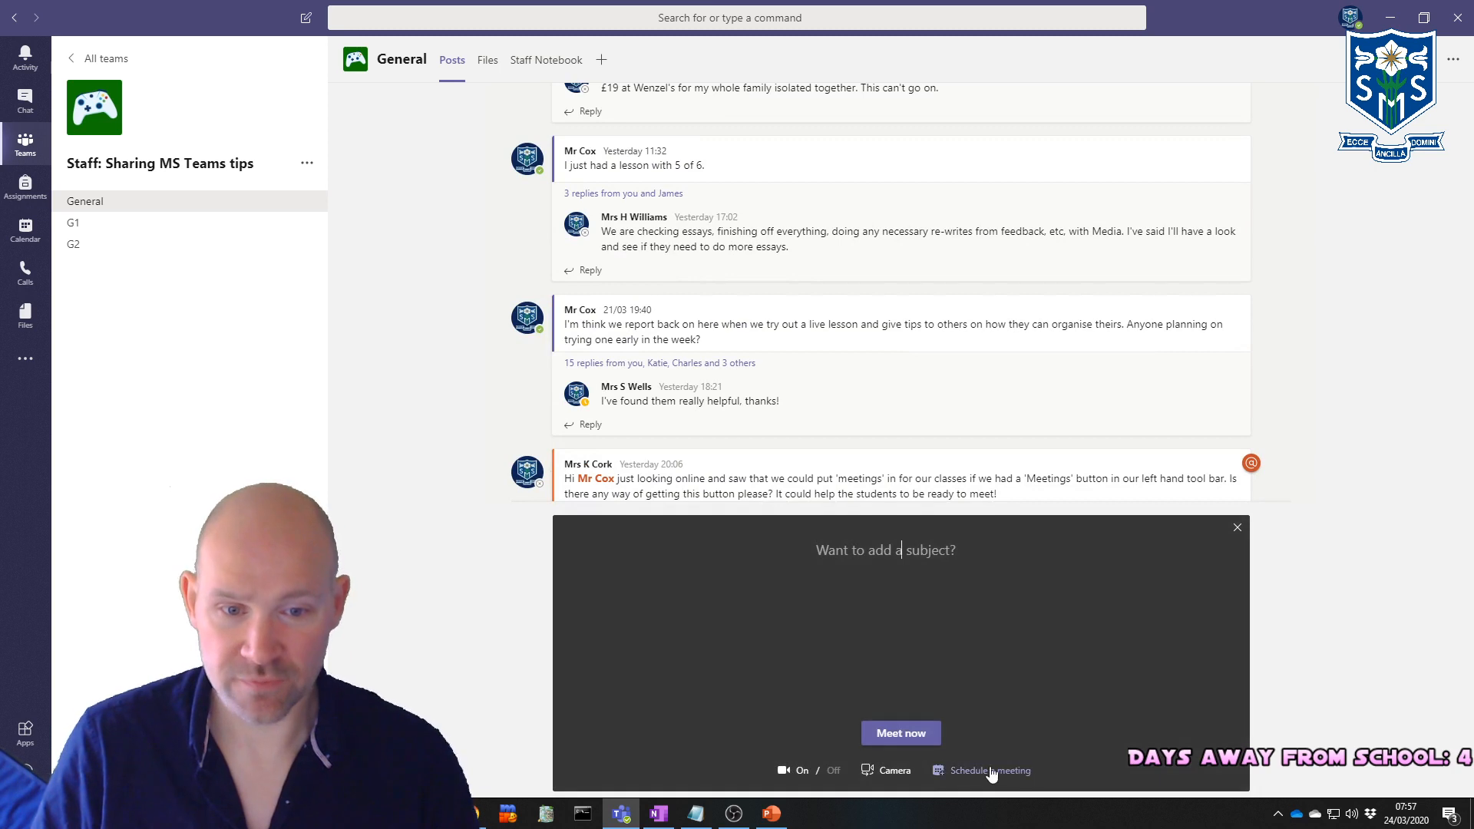
pyautogui.click(902, 733)
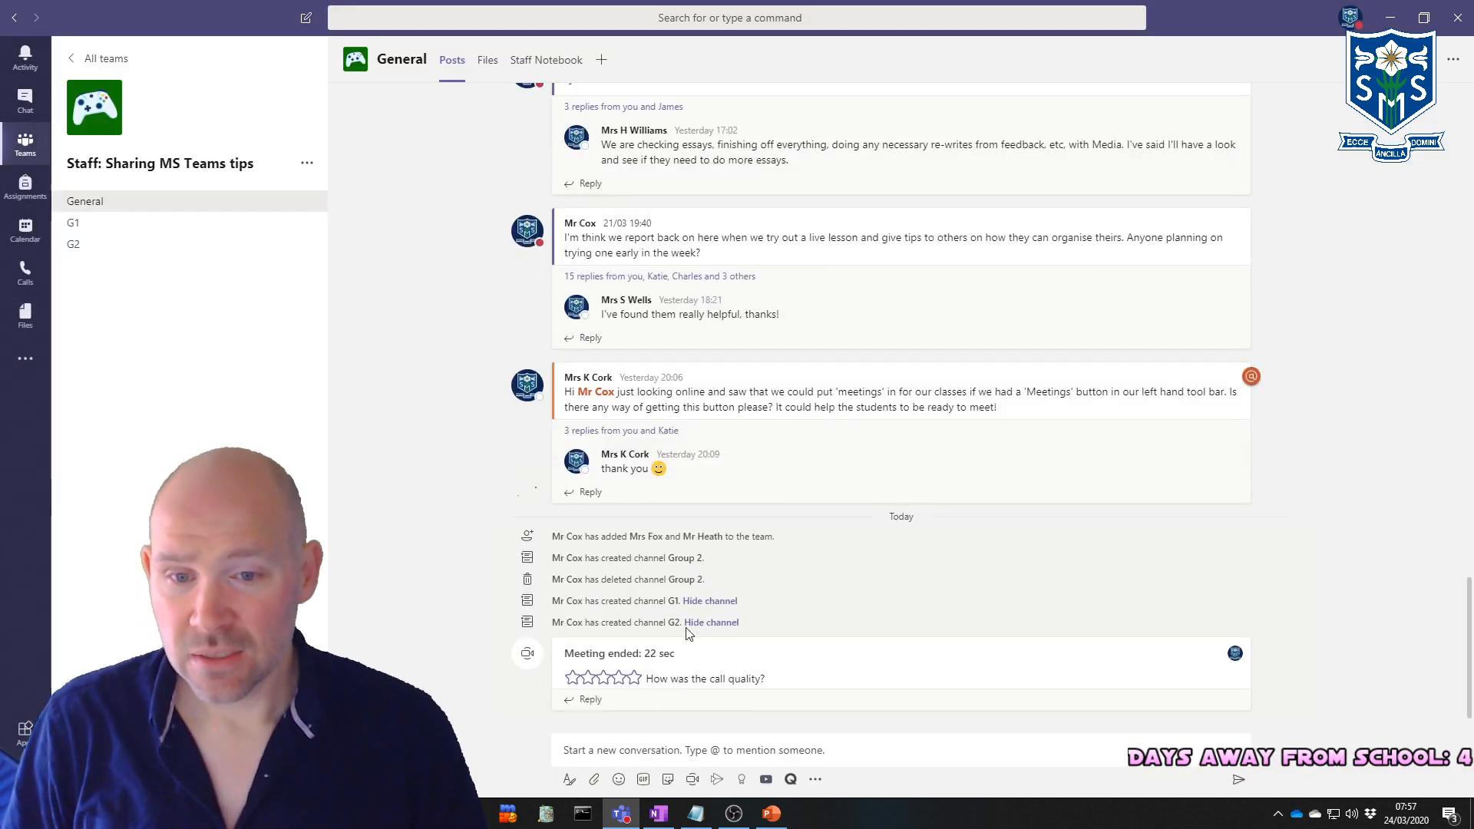
# Step: Look through the General, G1 and G2 channels and preview the instant meeting setup in G1 without starting a meeting
pyautogui.click(114, 228)
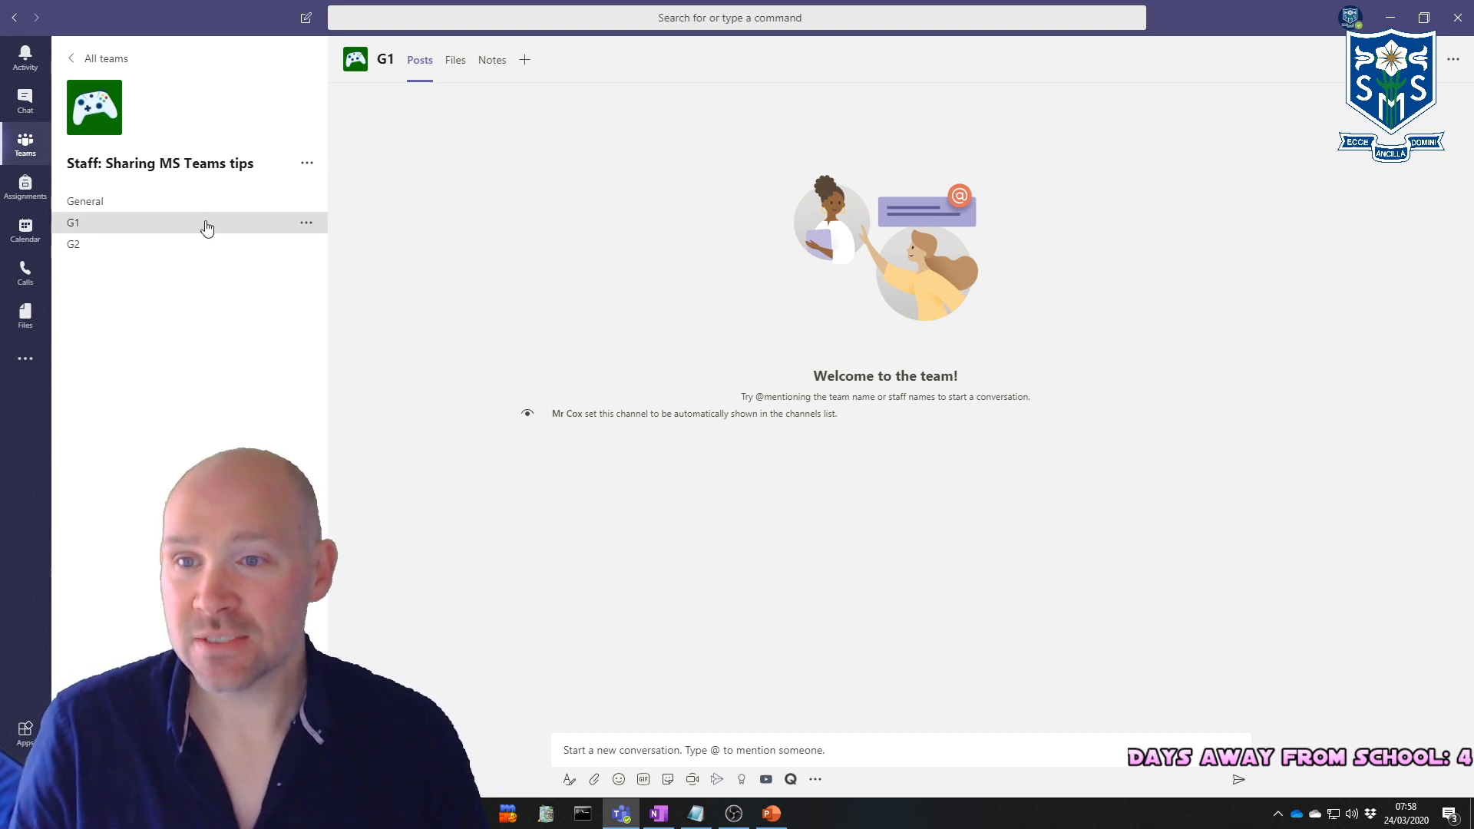
pyautogui.click(150, 209)
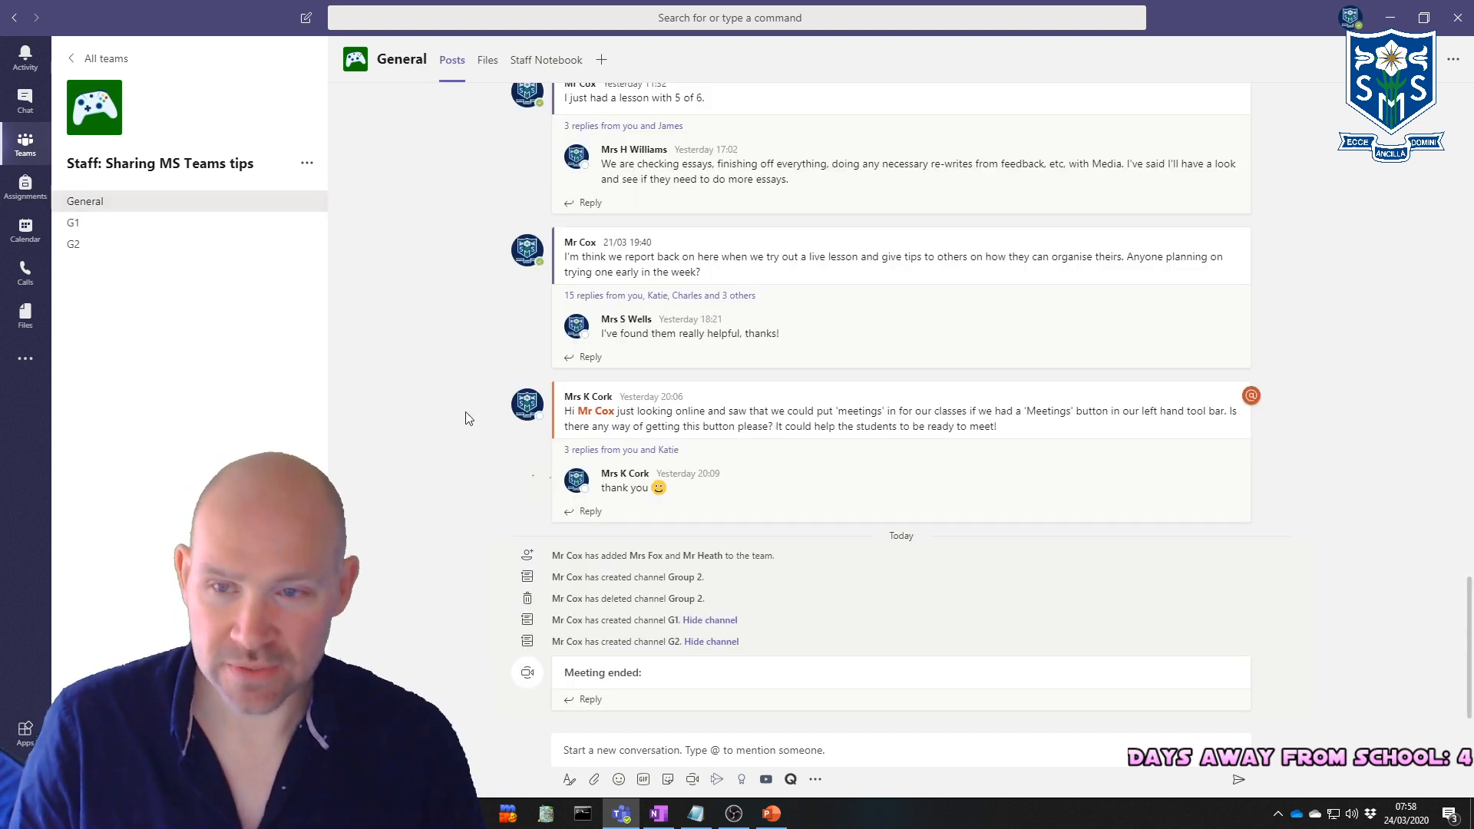
pyautogui.click(81, 230)
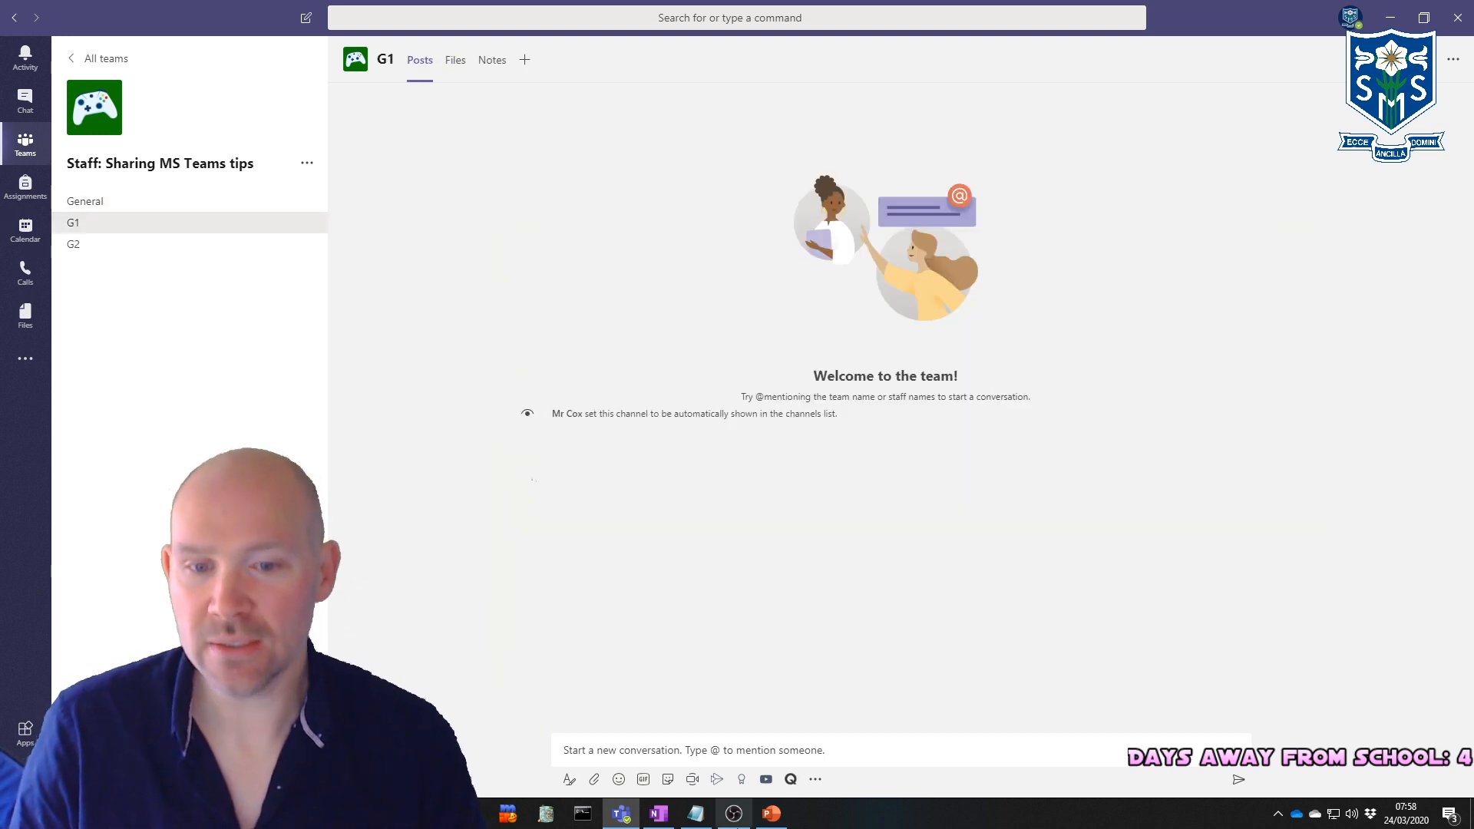
pyautogui.click(115, 244)
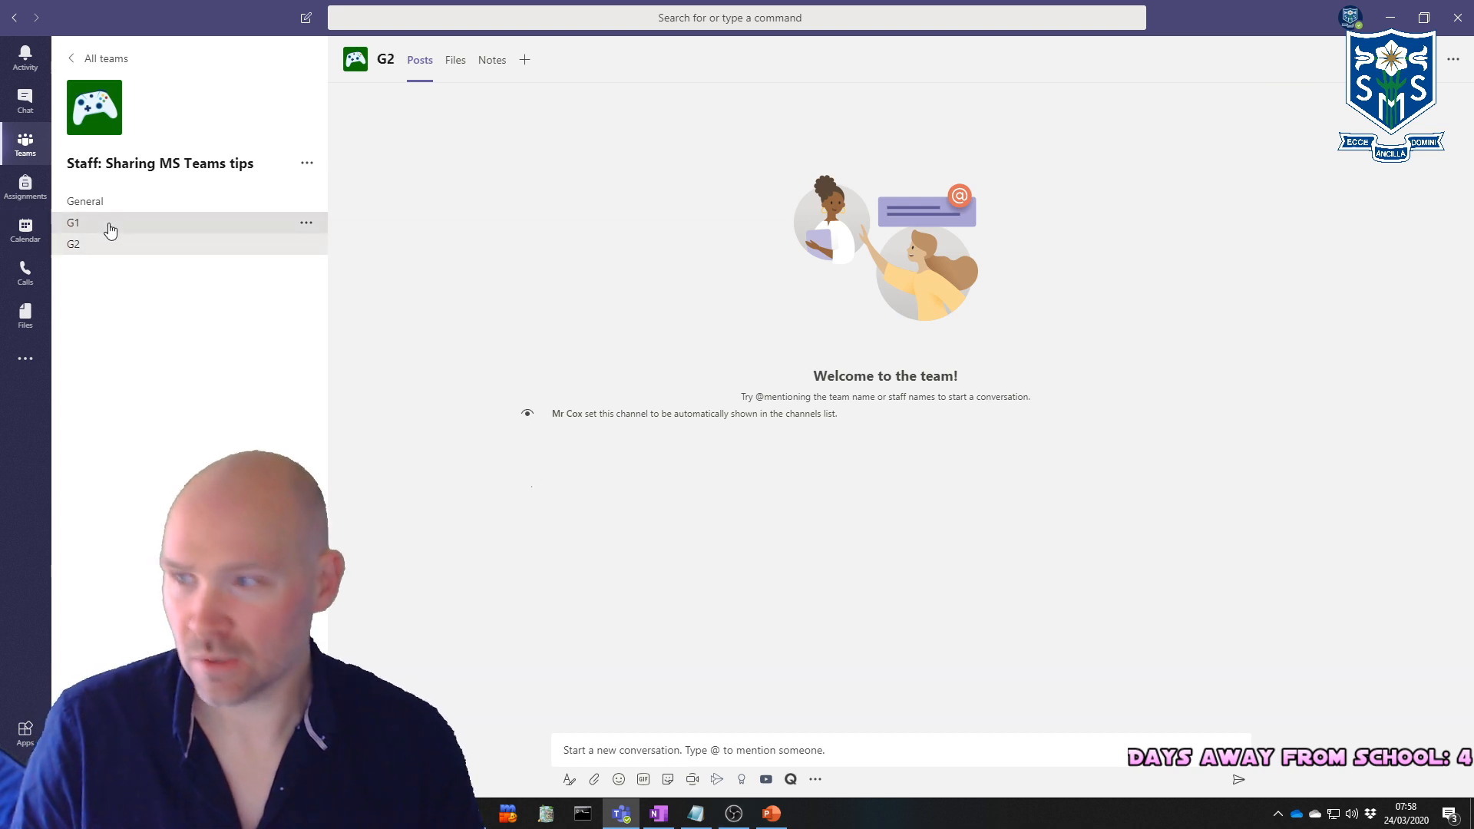
pyautogui.click(106, 226)
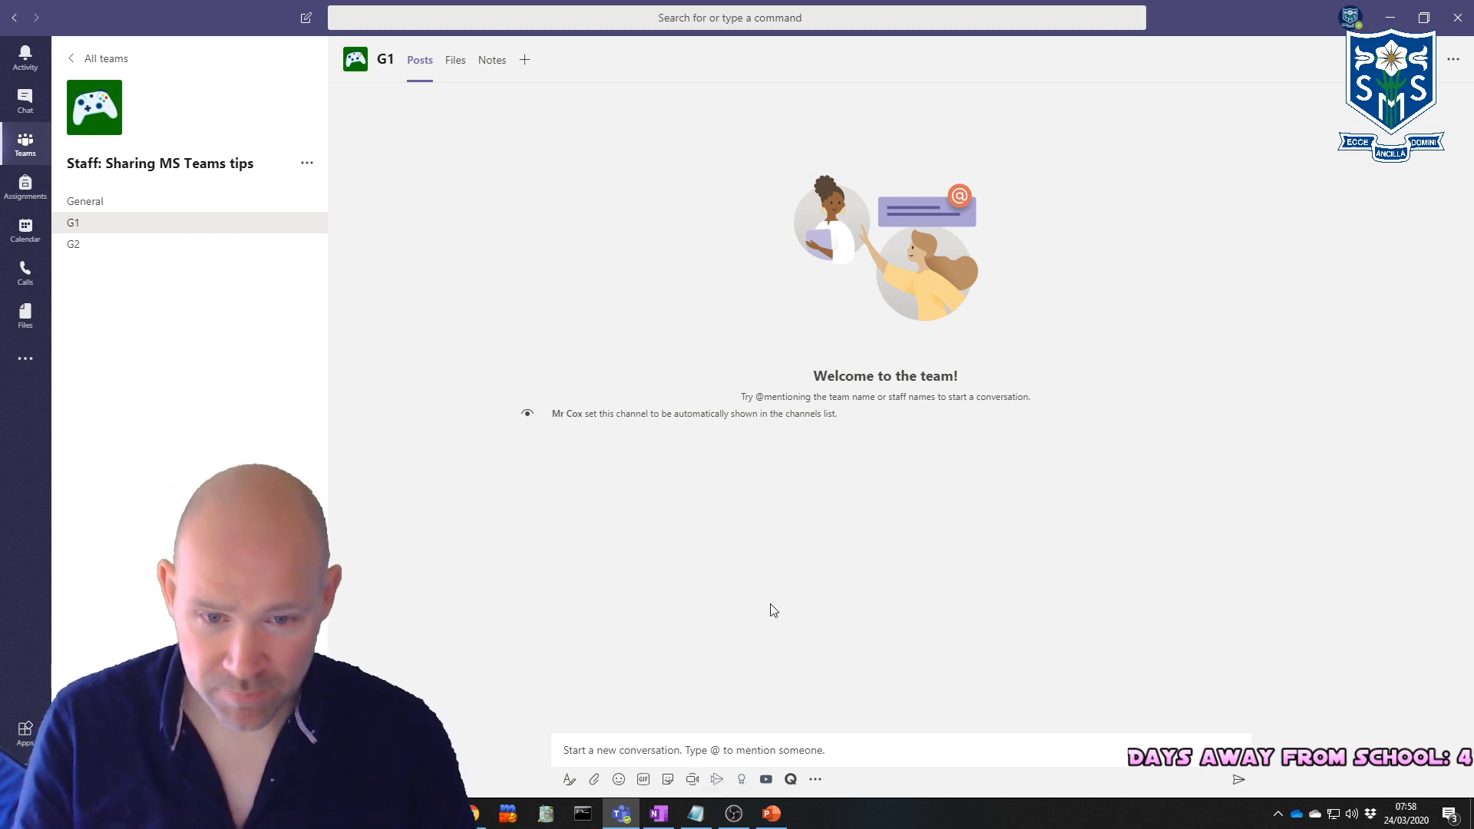
pyautogui.click(693, 780)
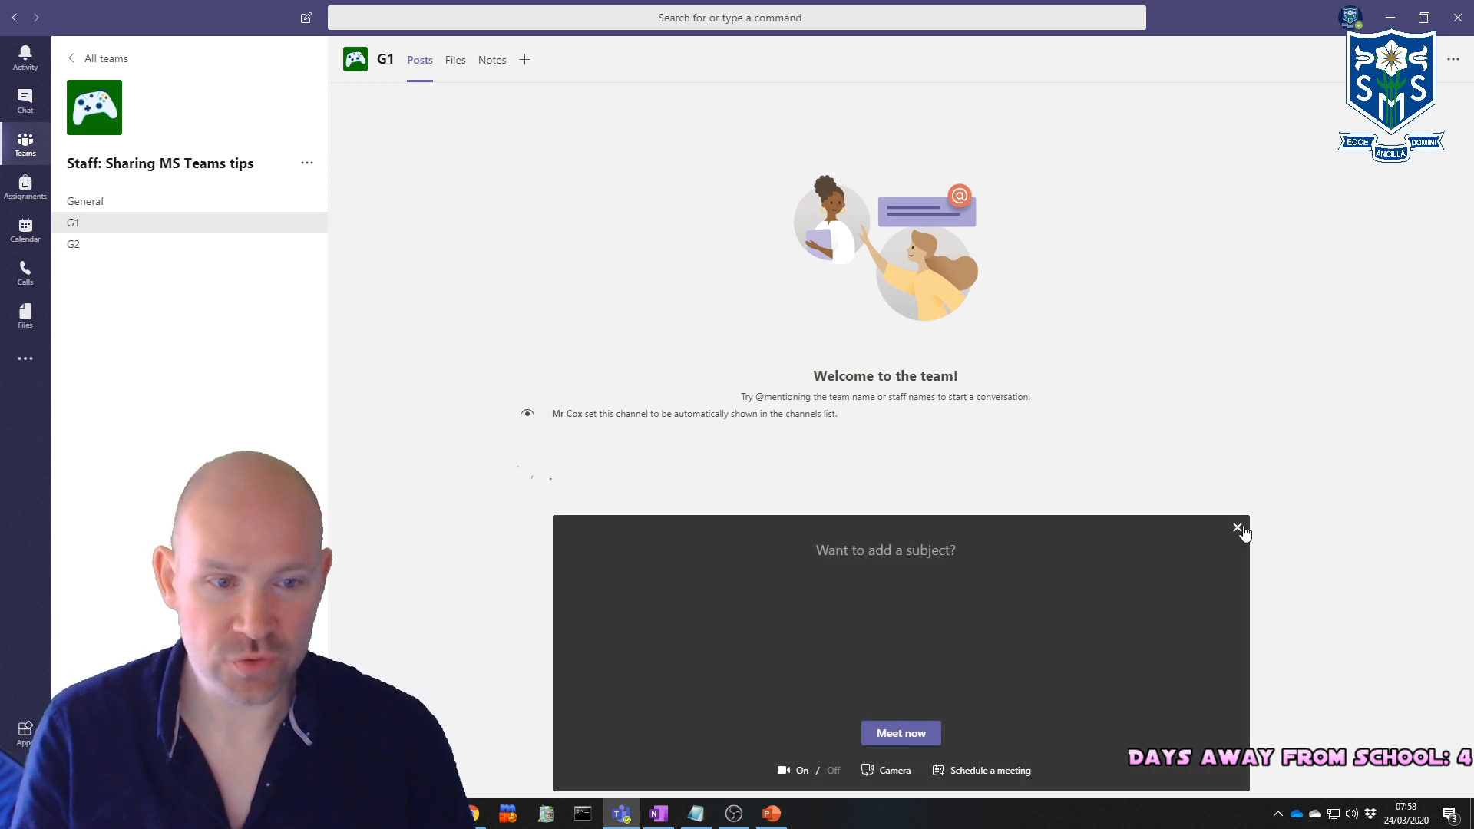
pyautogui.click(1237, 527)
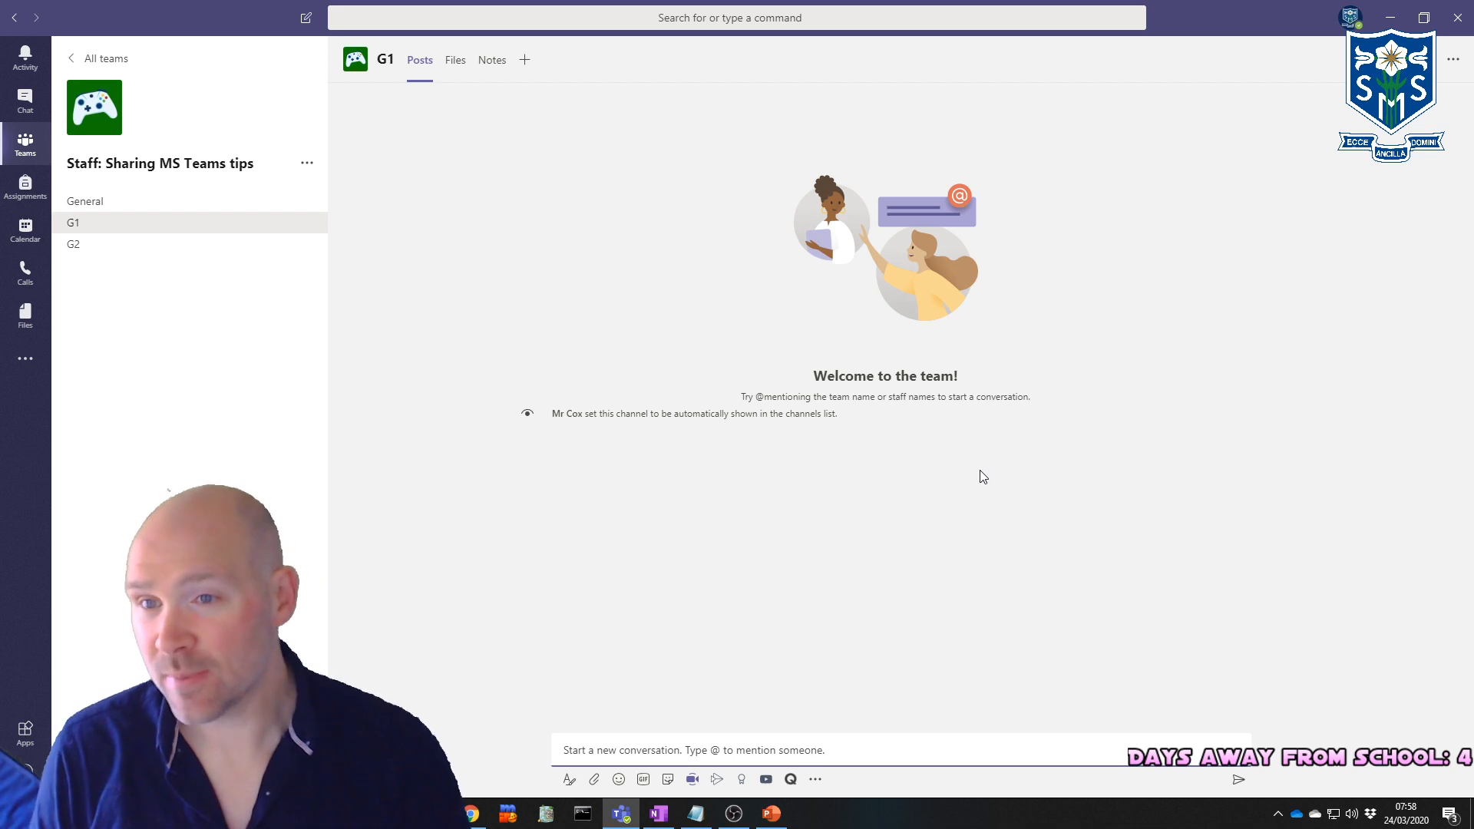
# Step: Compare the contents of the General, G1 and G2 channels, ending on G2's posts
pyautogui.click(111, 206)
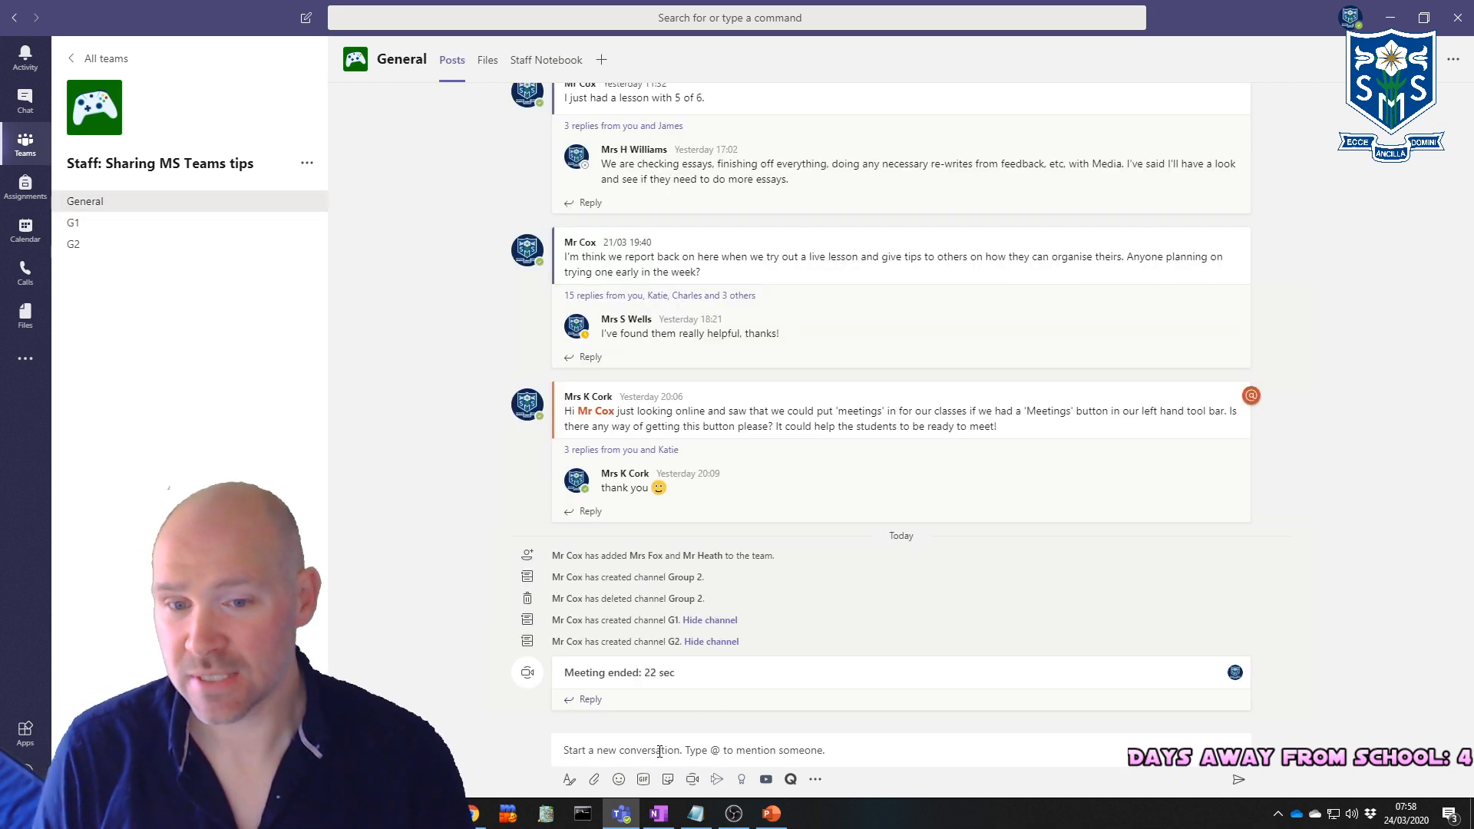
pyautogui.click(110, 222)
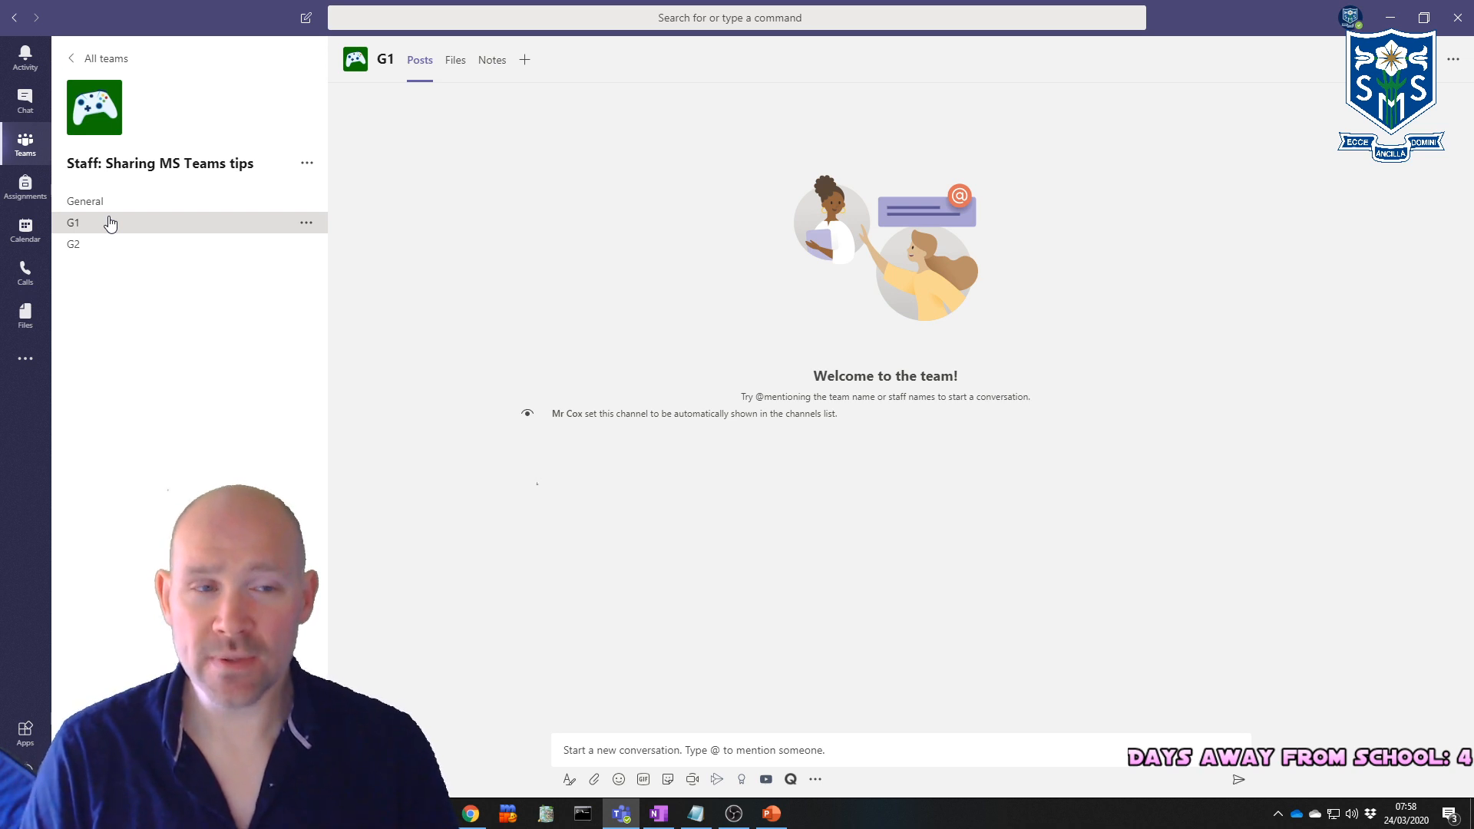
pyautogui.click(143, 249)
pyautogui.click(162, 232)
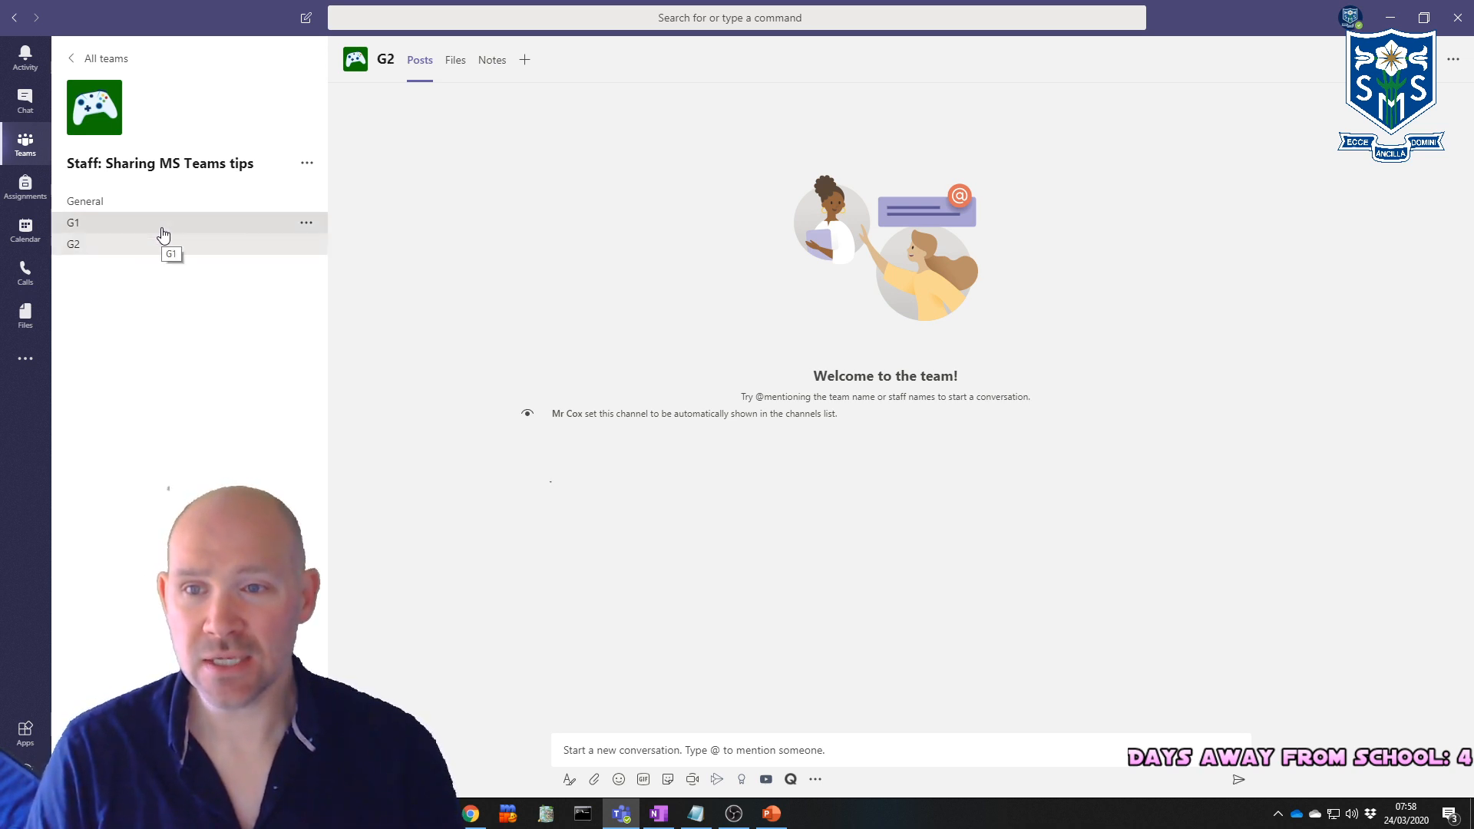
pyautogui.click(163, 250)
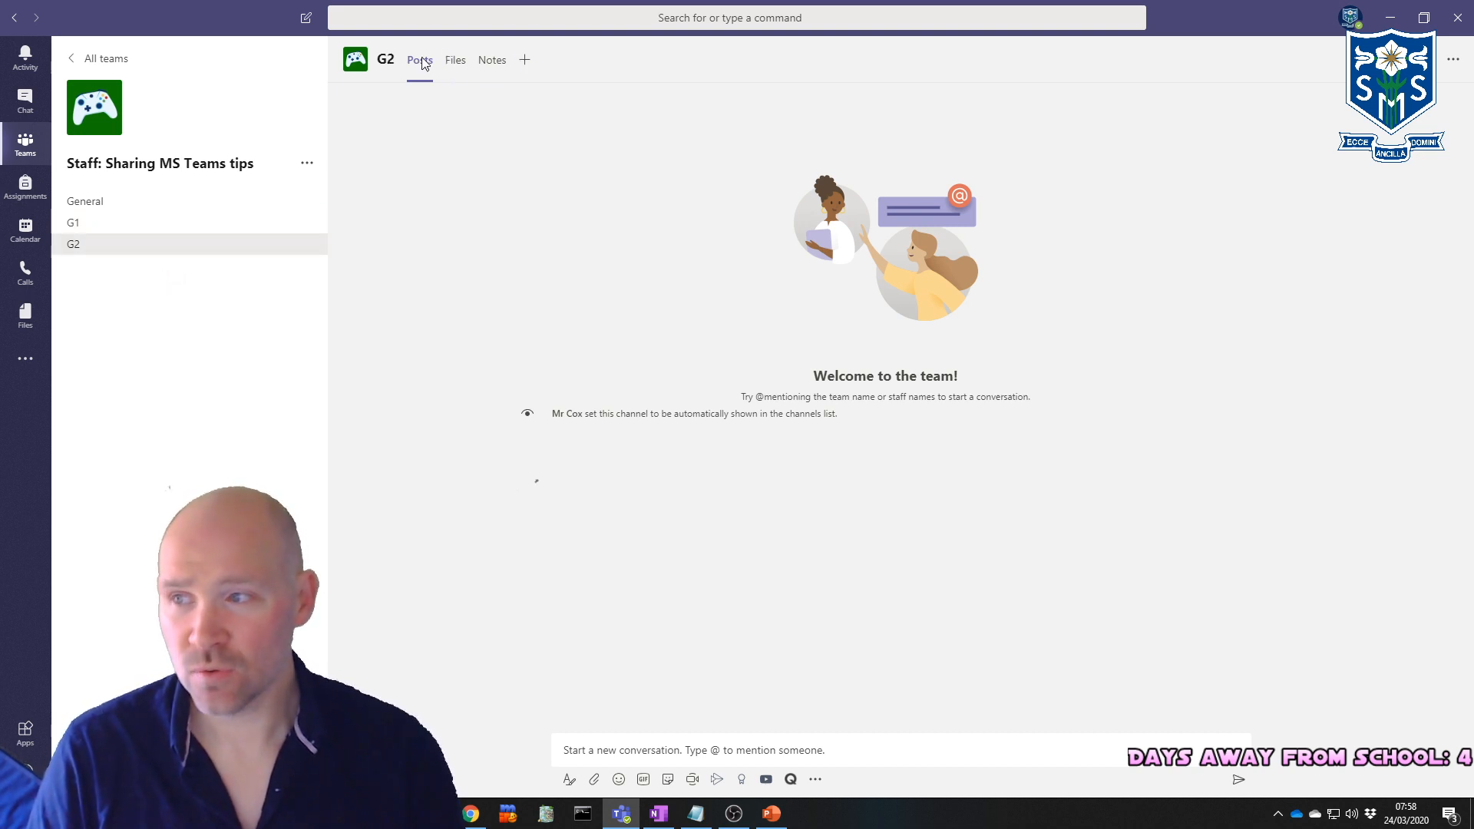
# Step: Search the G2 channel's tab gallery for "near", add the Nearpod app, and close its tab setup without saving
pyautogui.click(525, 60)
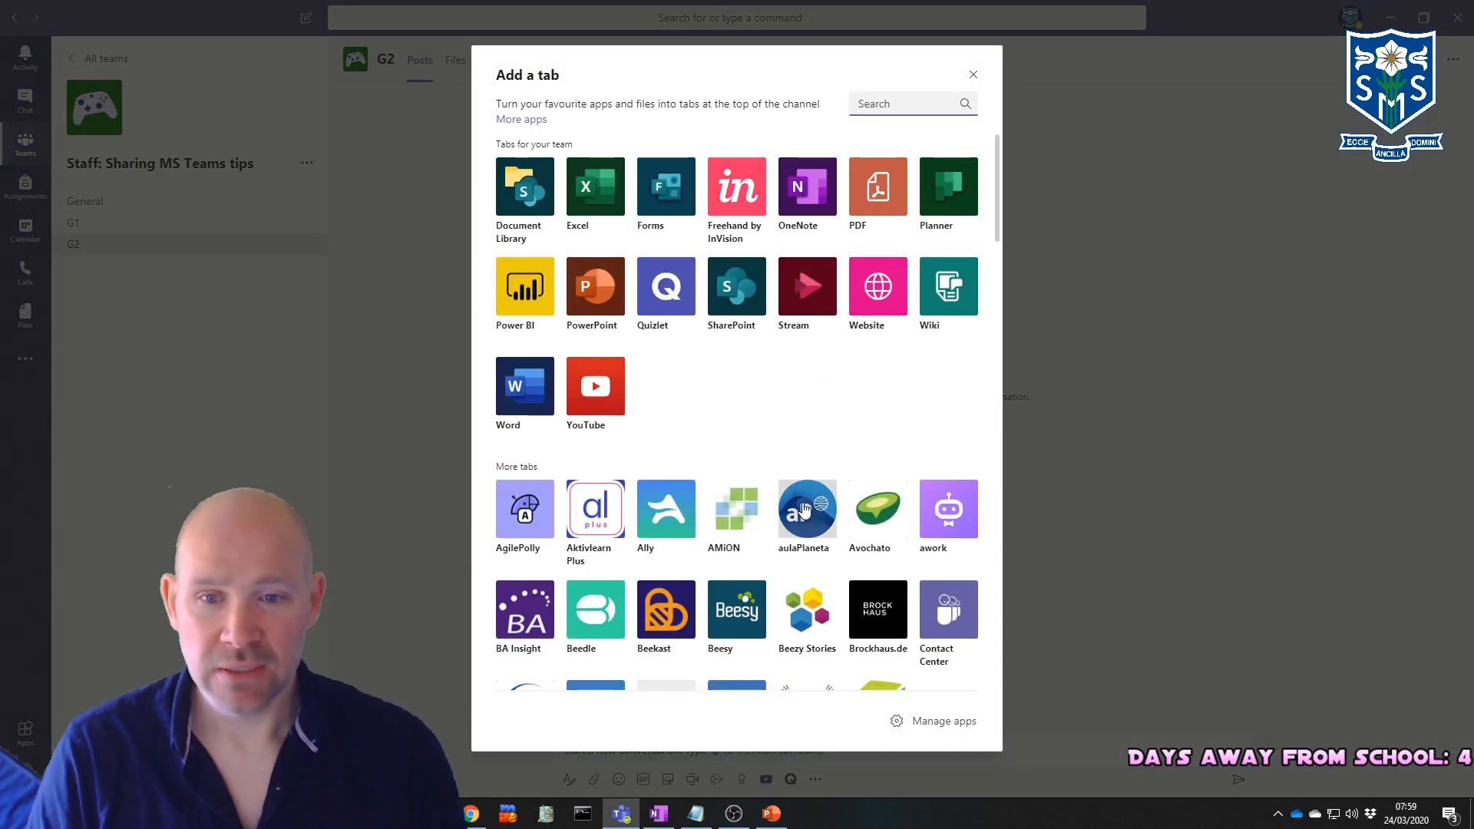
pyautogui.scroll(-6, 804, 509)
pyautogui.scroll(6, 649, 441)
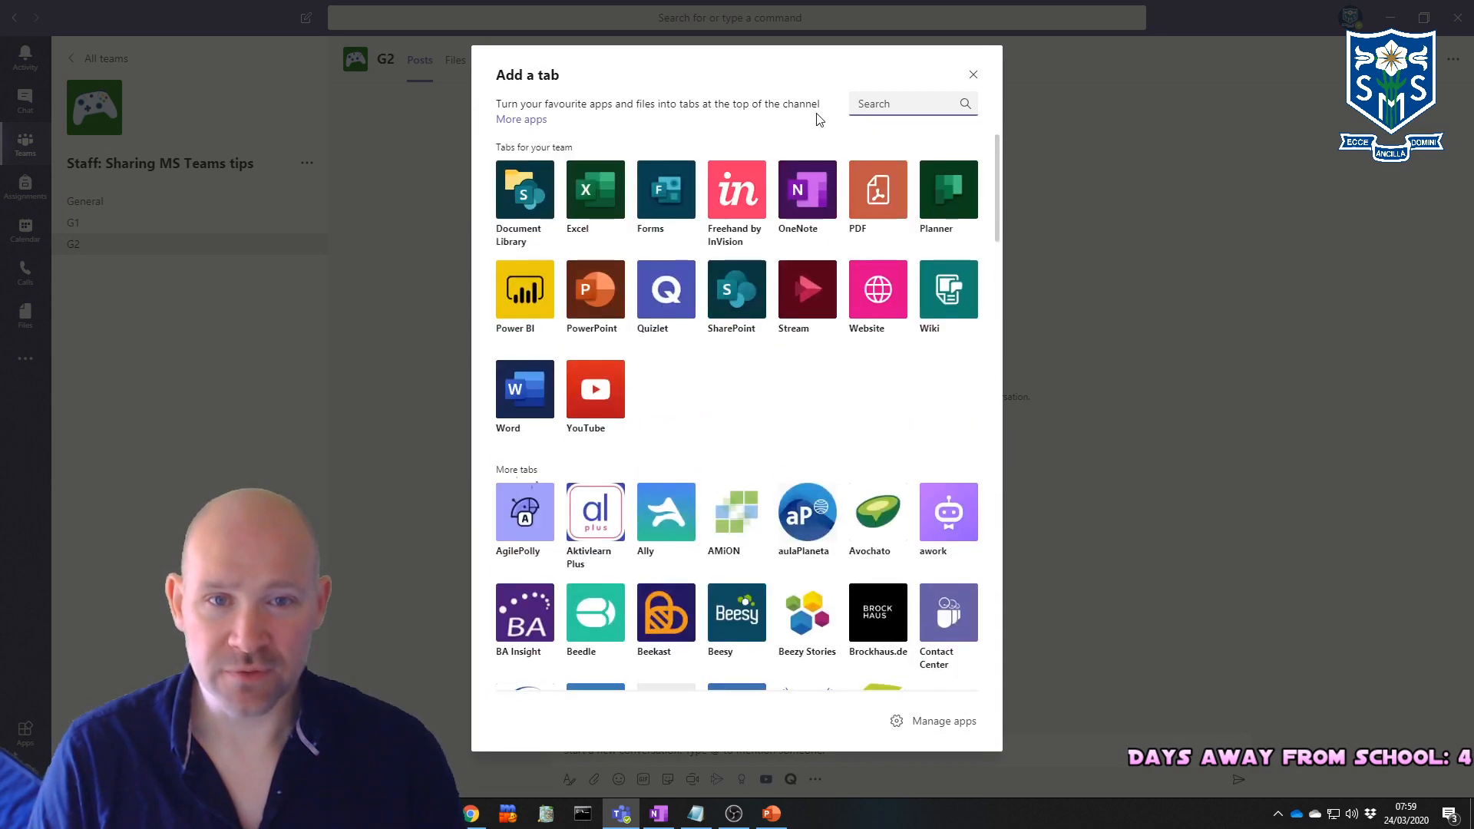
pyautogui.write('near')
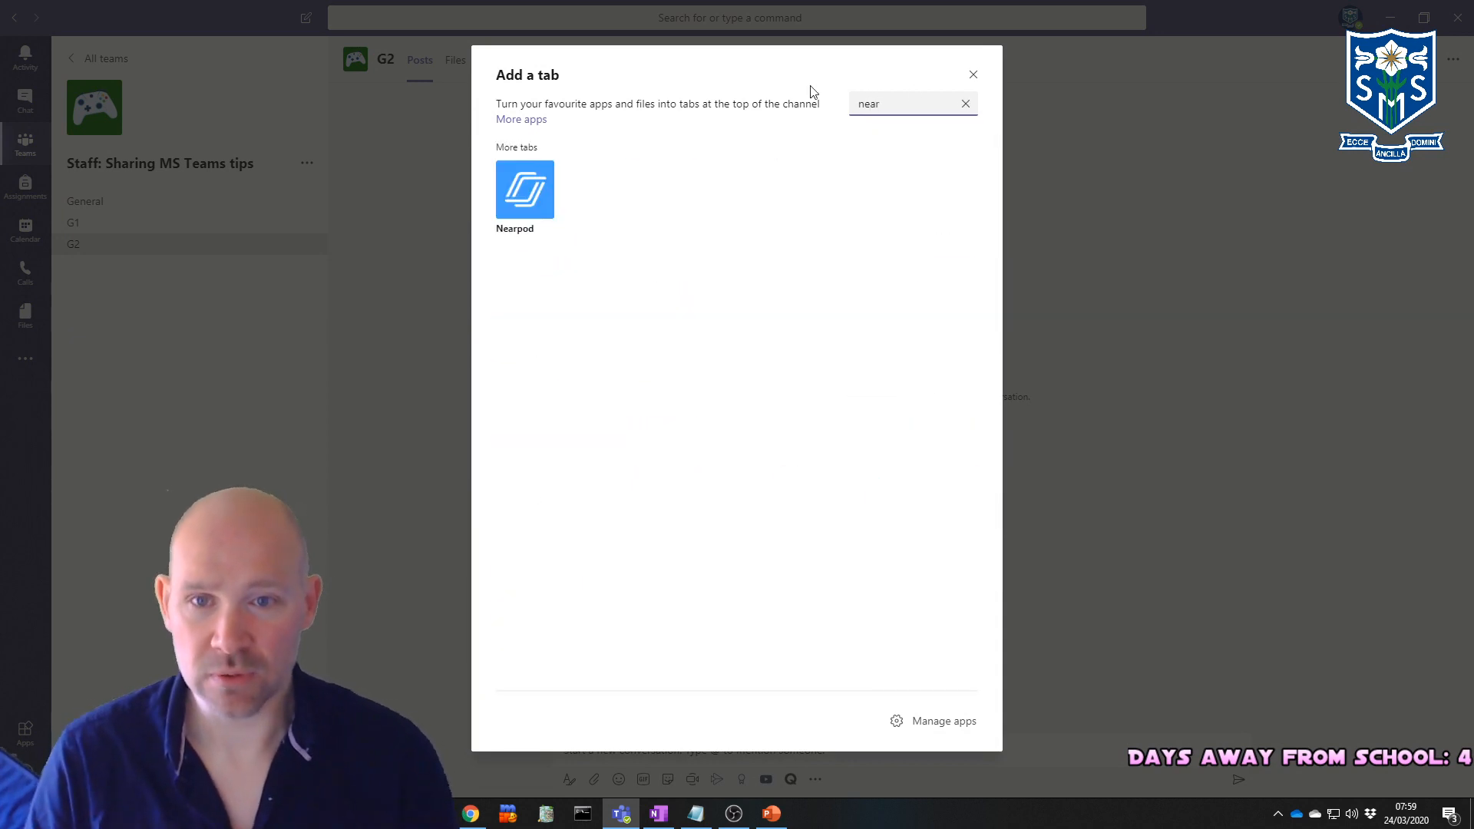
pyautogui.click(524, 190)
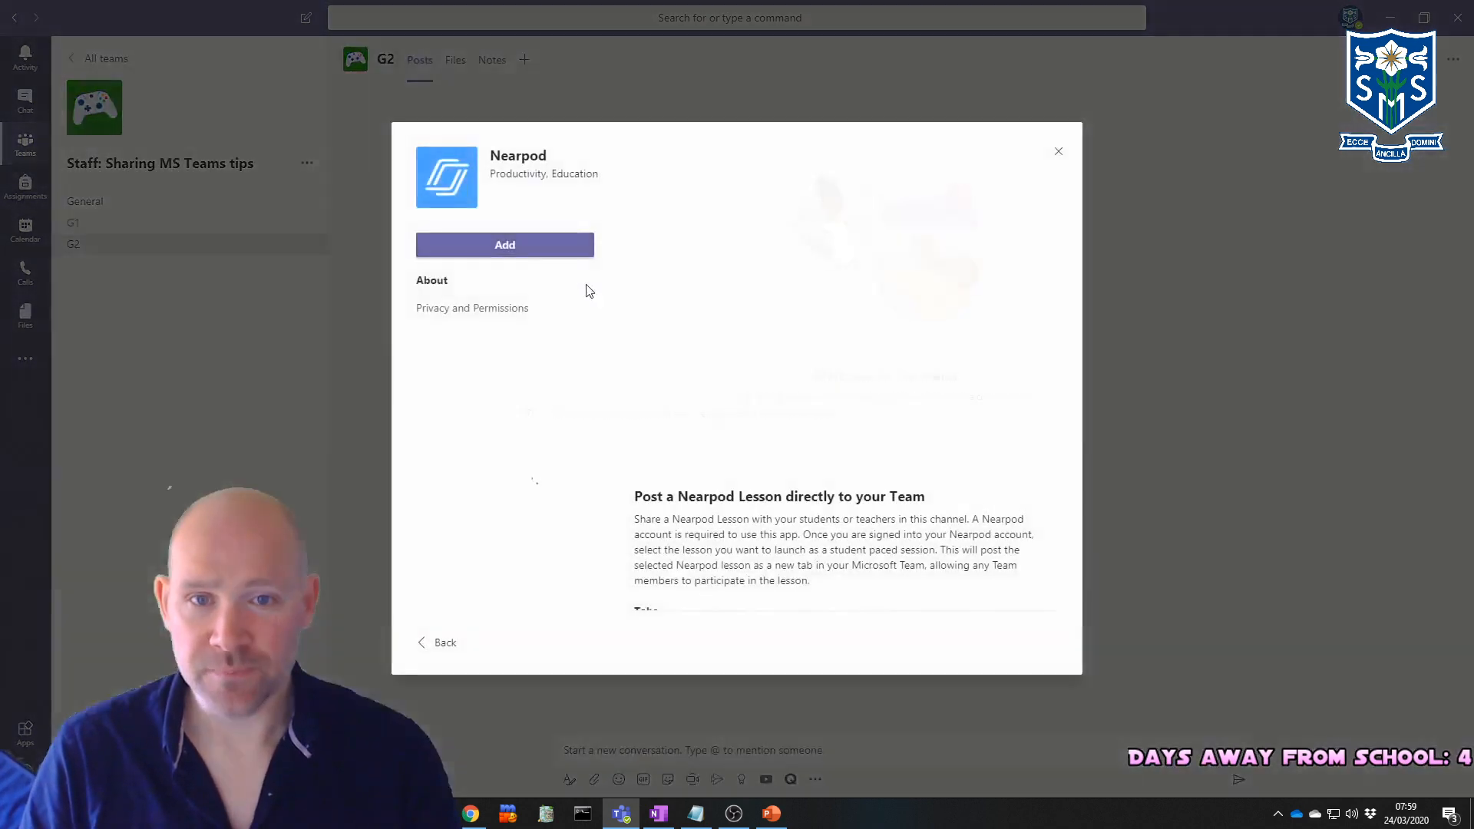
pyautogui.click(487, 256)
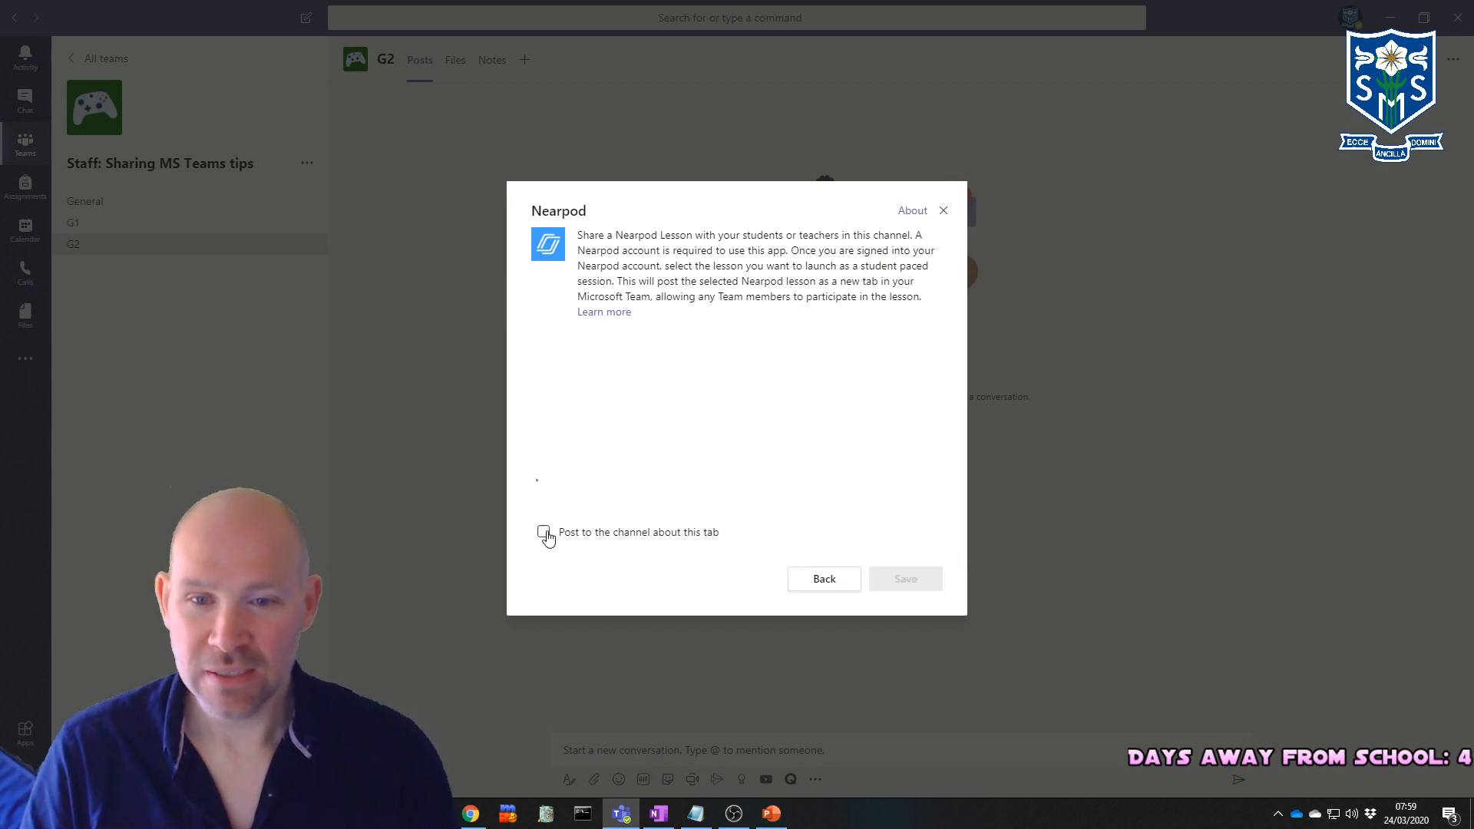
pyautogui.click(943, 210)
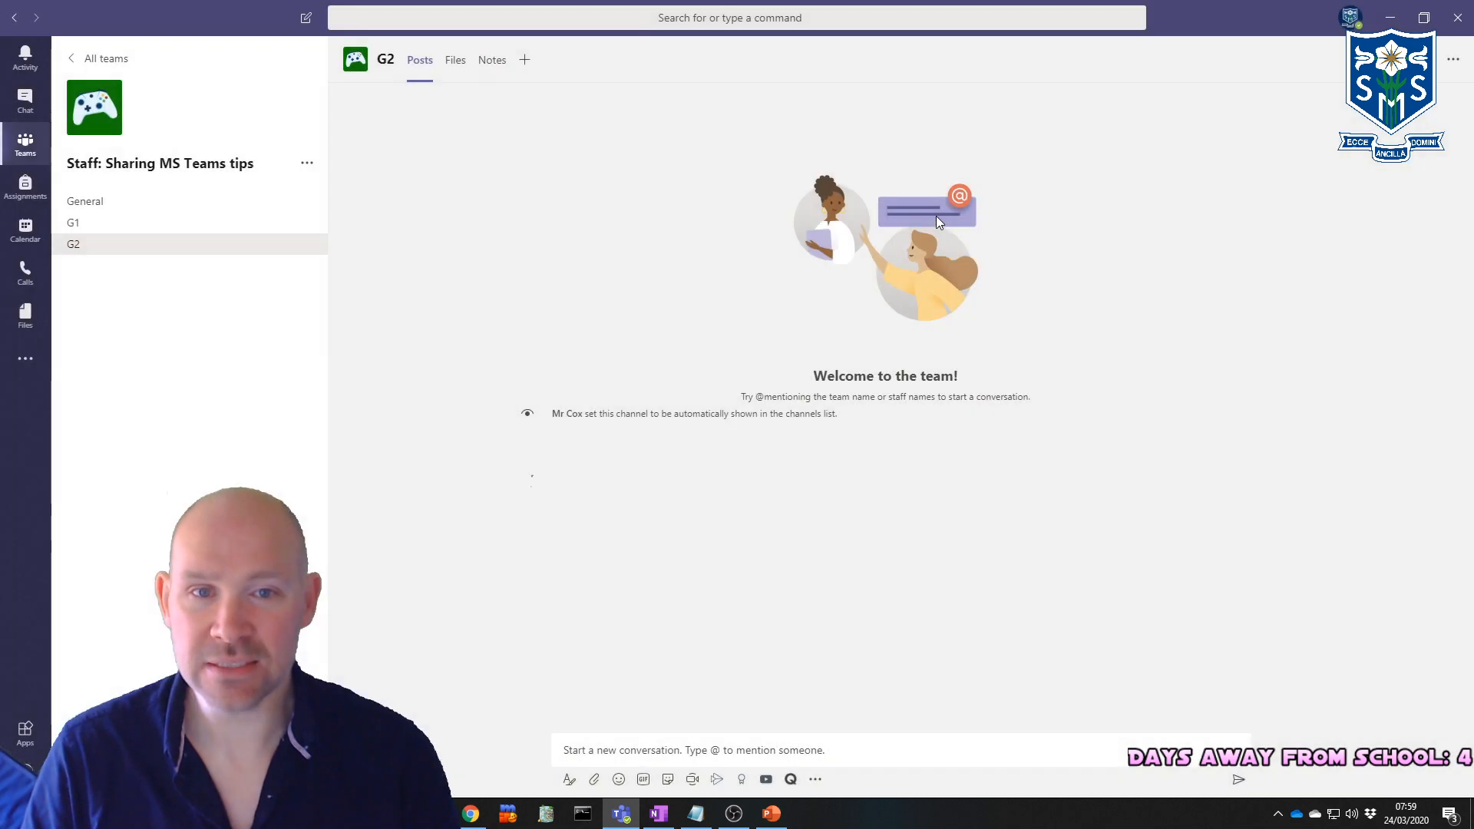
# Step: Add a YouTube tab to G2, searching "boris lockdown" and choosing LBC's "Breaking: Boris Johnson announces total UK lockdown to tackle coronavirus", with a post about the tab
pyautogui.click(523, 63)
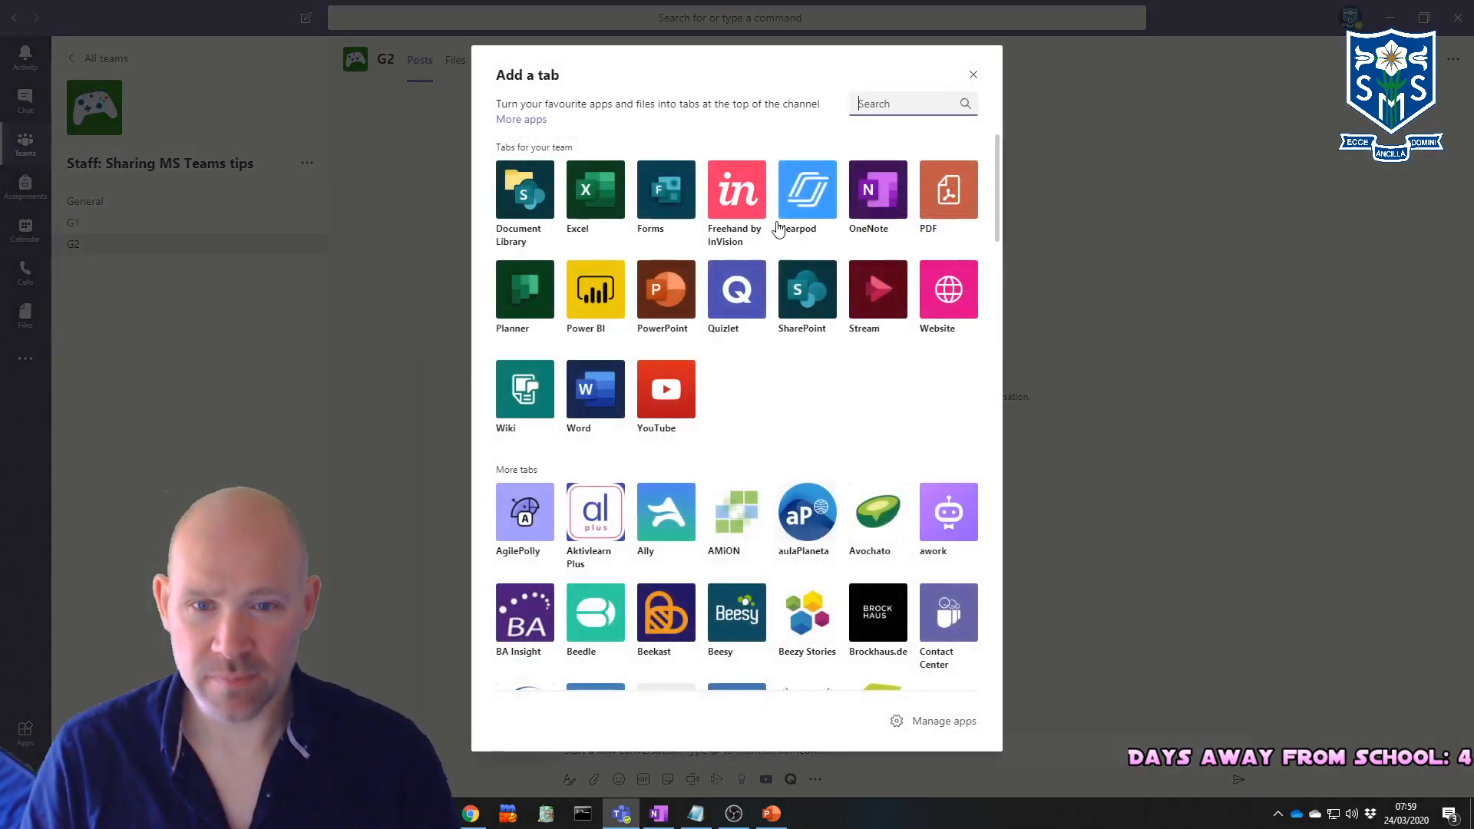
pyautogui.click(666, 386)
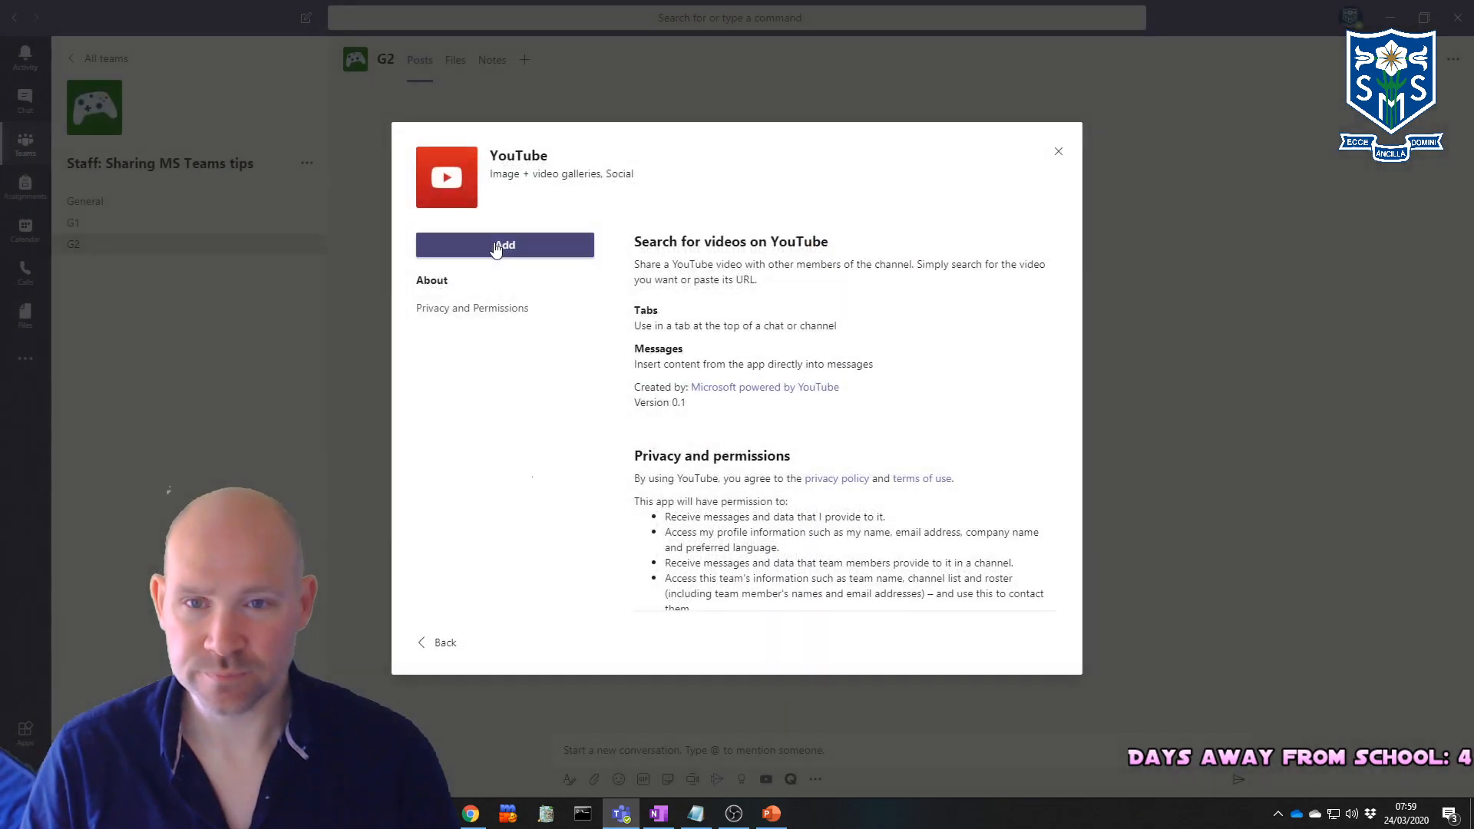
pyautogui.click(502, 246)
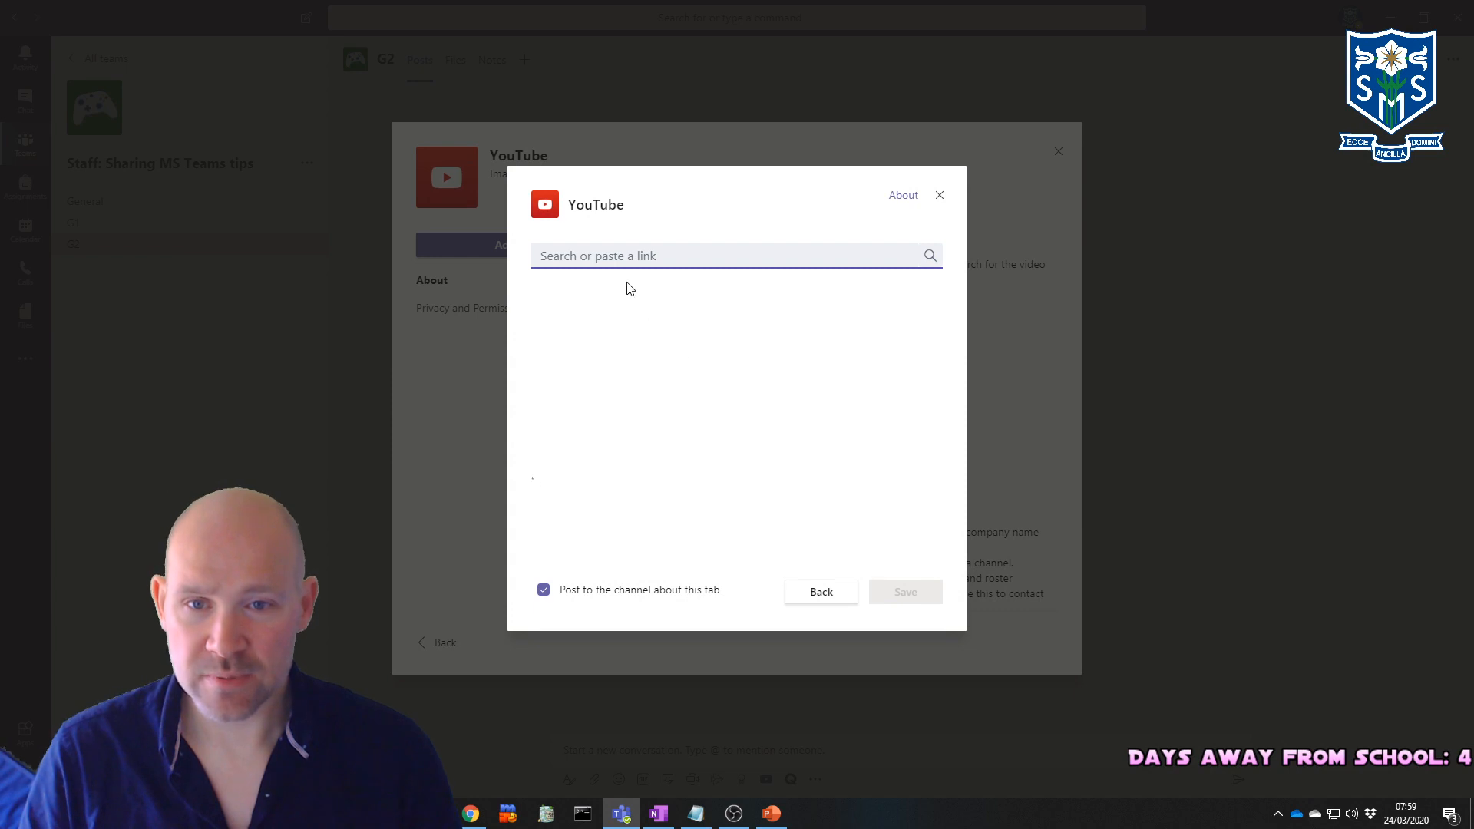
pyautogui.click(602, 256)
pyautogui.write('bor')
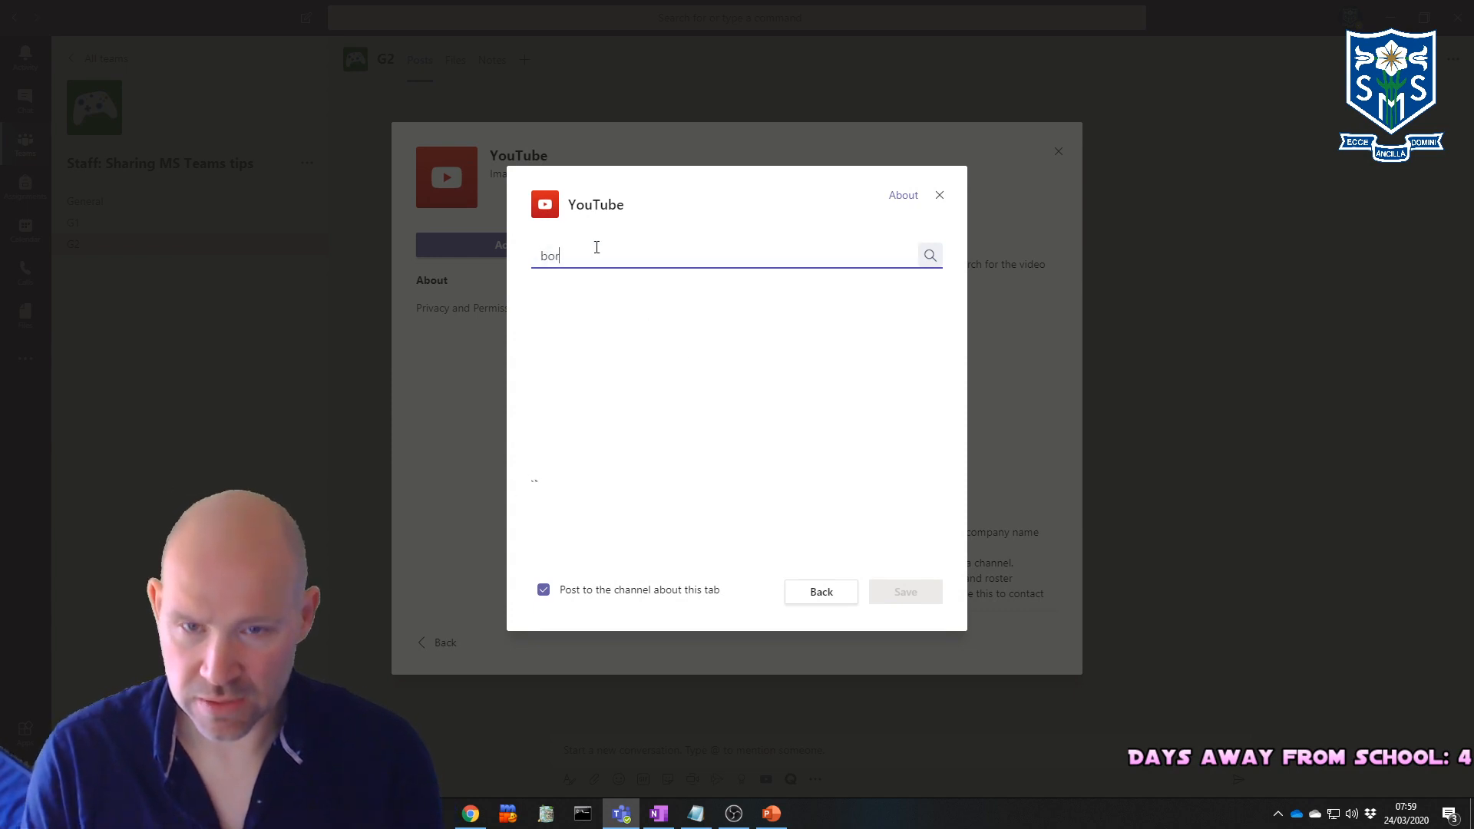
pyautogui.write('is lockdown')
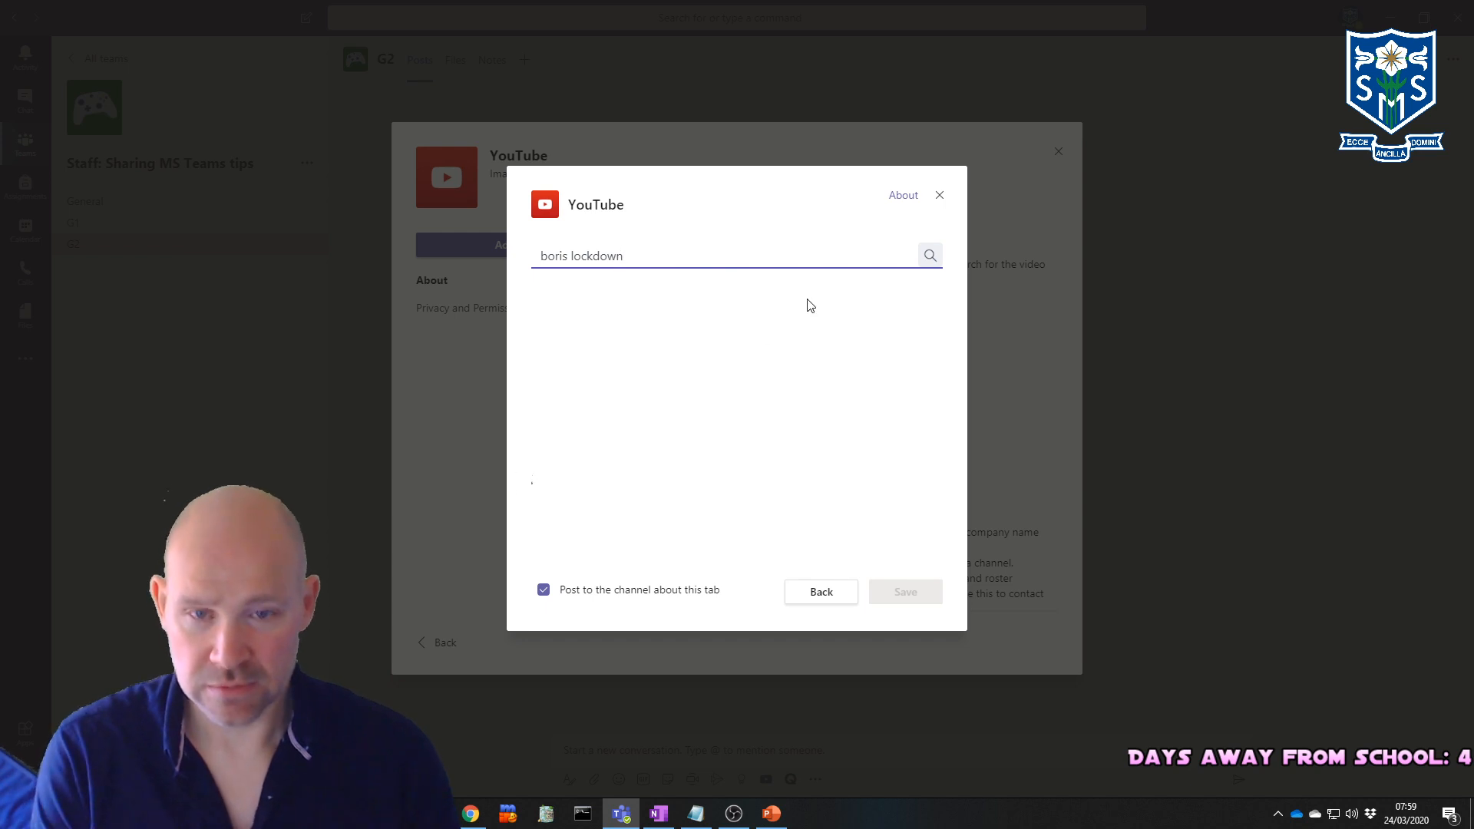
pyautogui.click(768, 311)
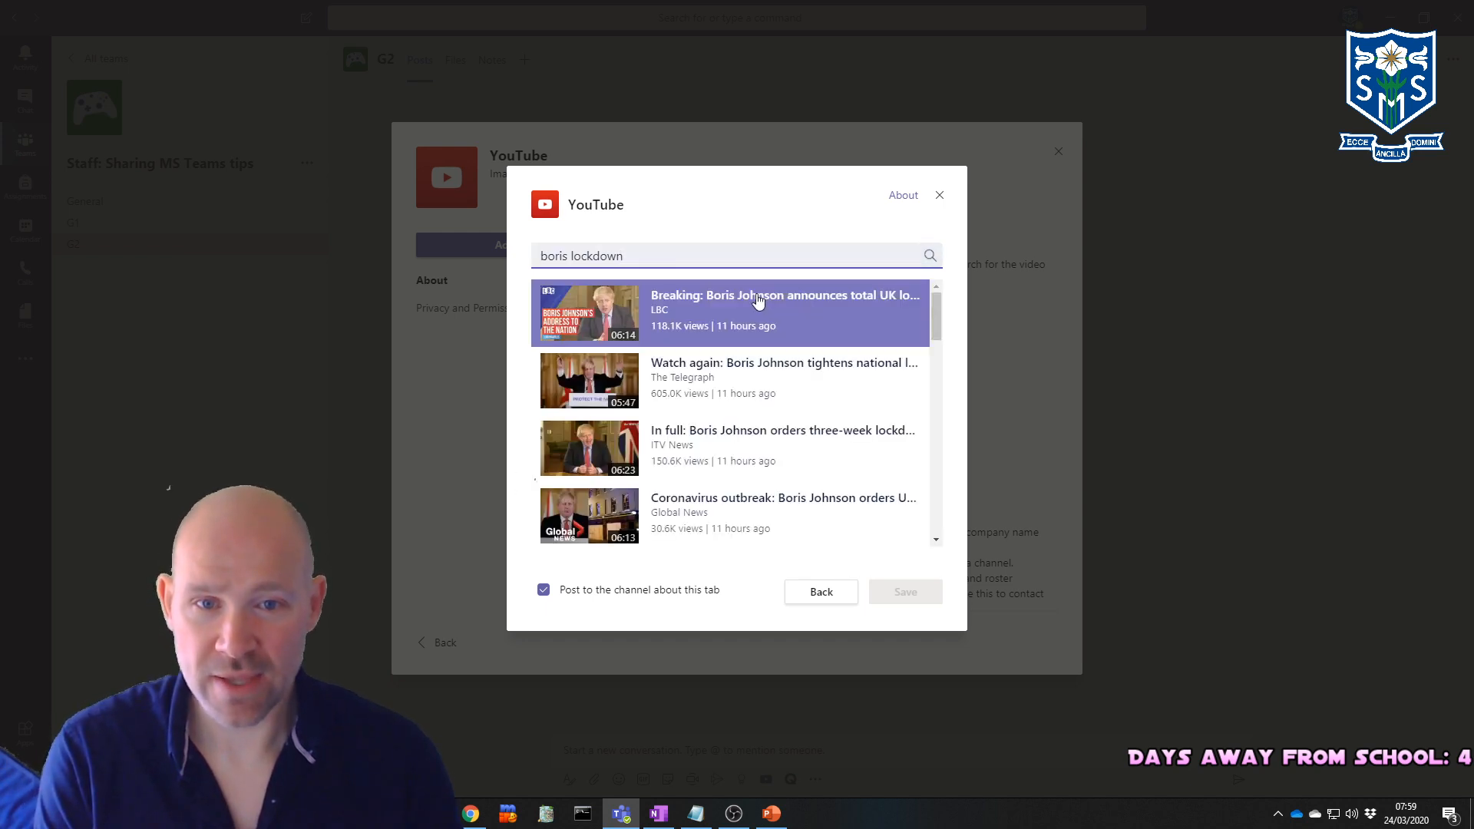
pyautogui.click(907, 595)
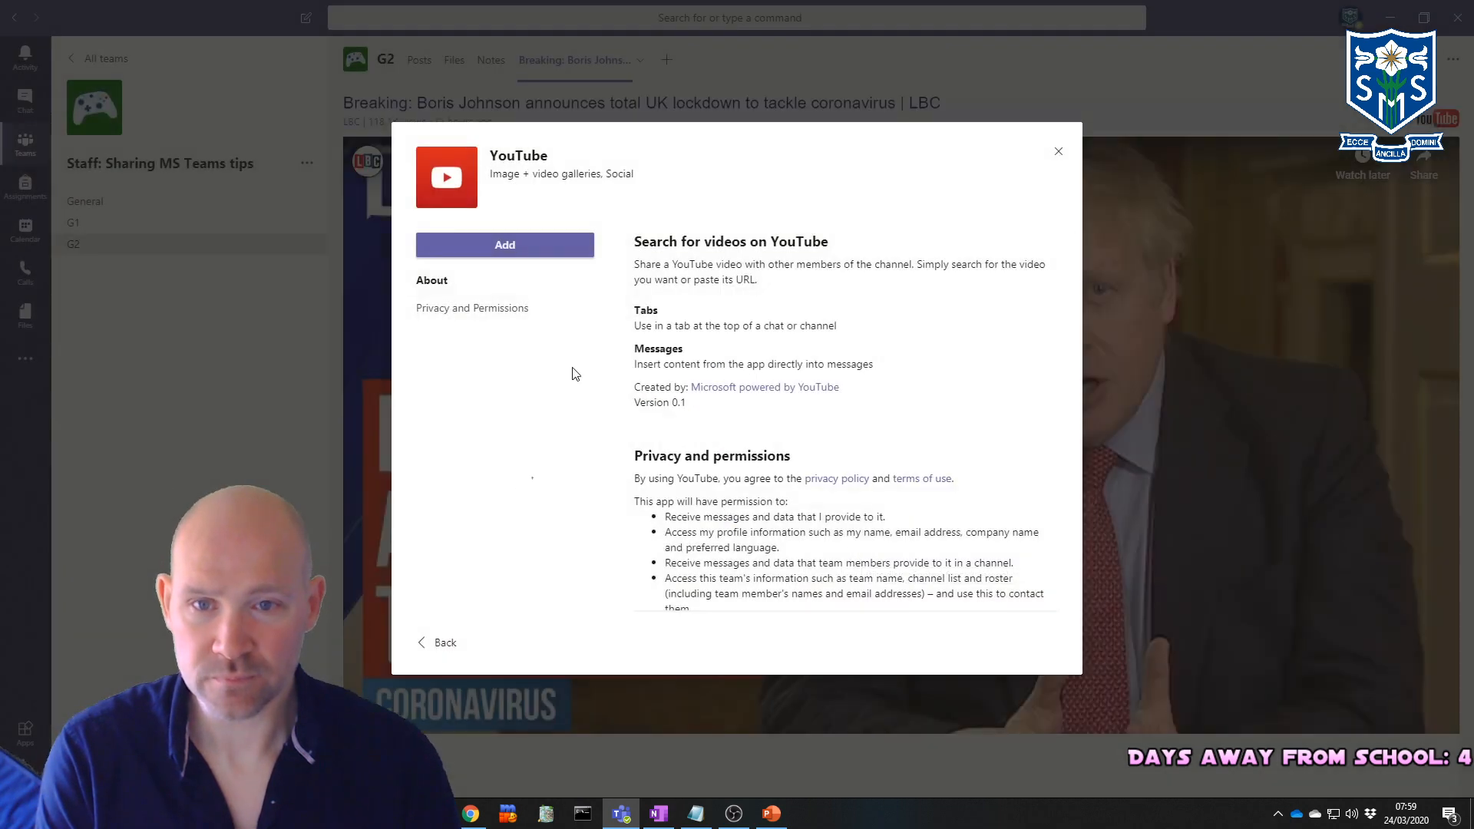
pyautogui.click(1058, 152)
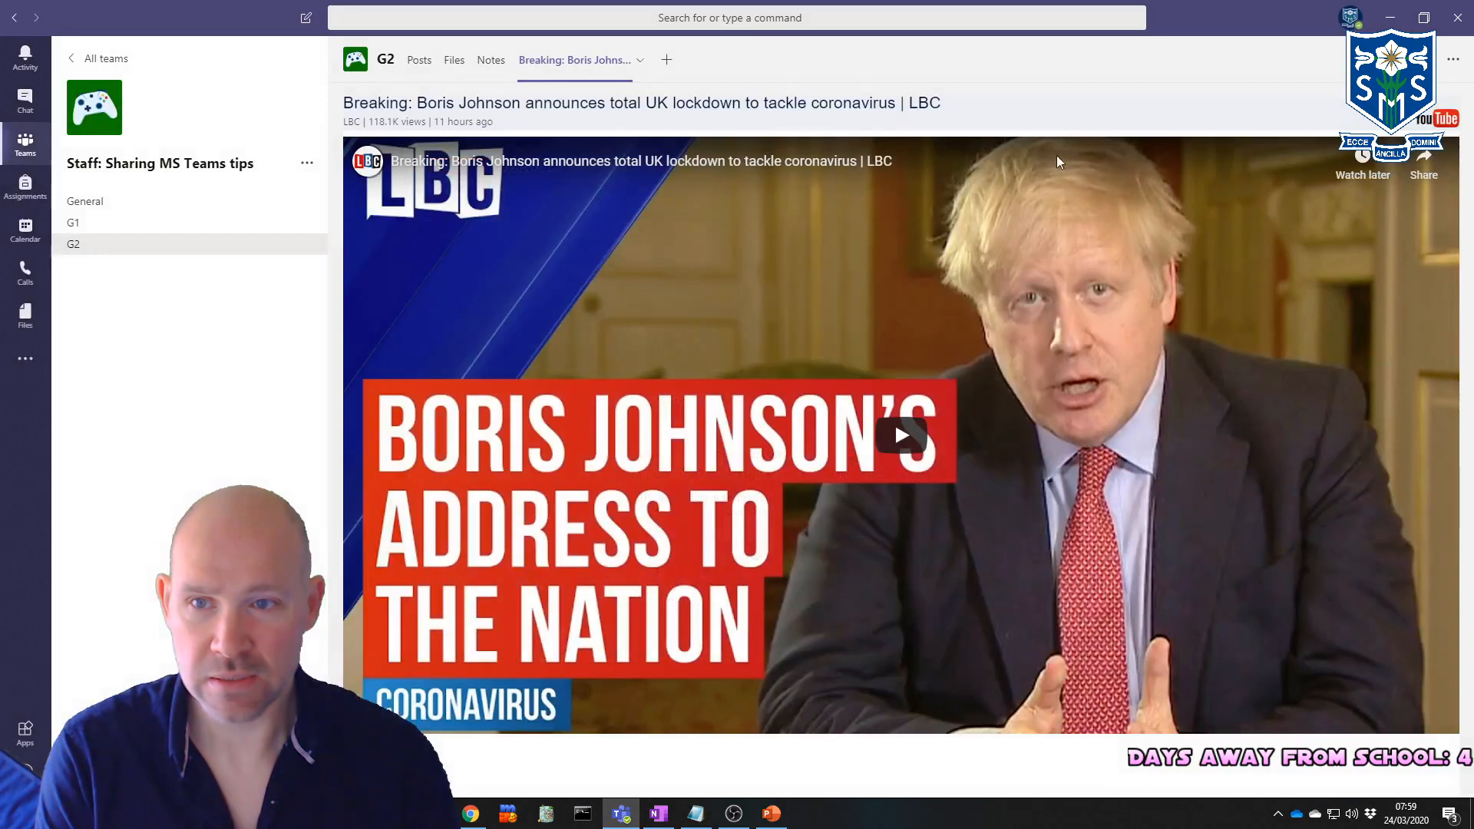
# Step: Compare the G1 channel with G2, viewing the posts and files of G2
pyautogui.click(76, 224)
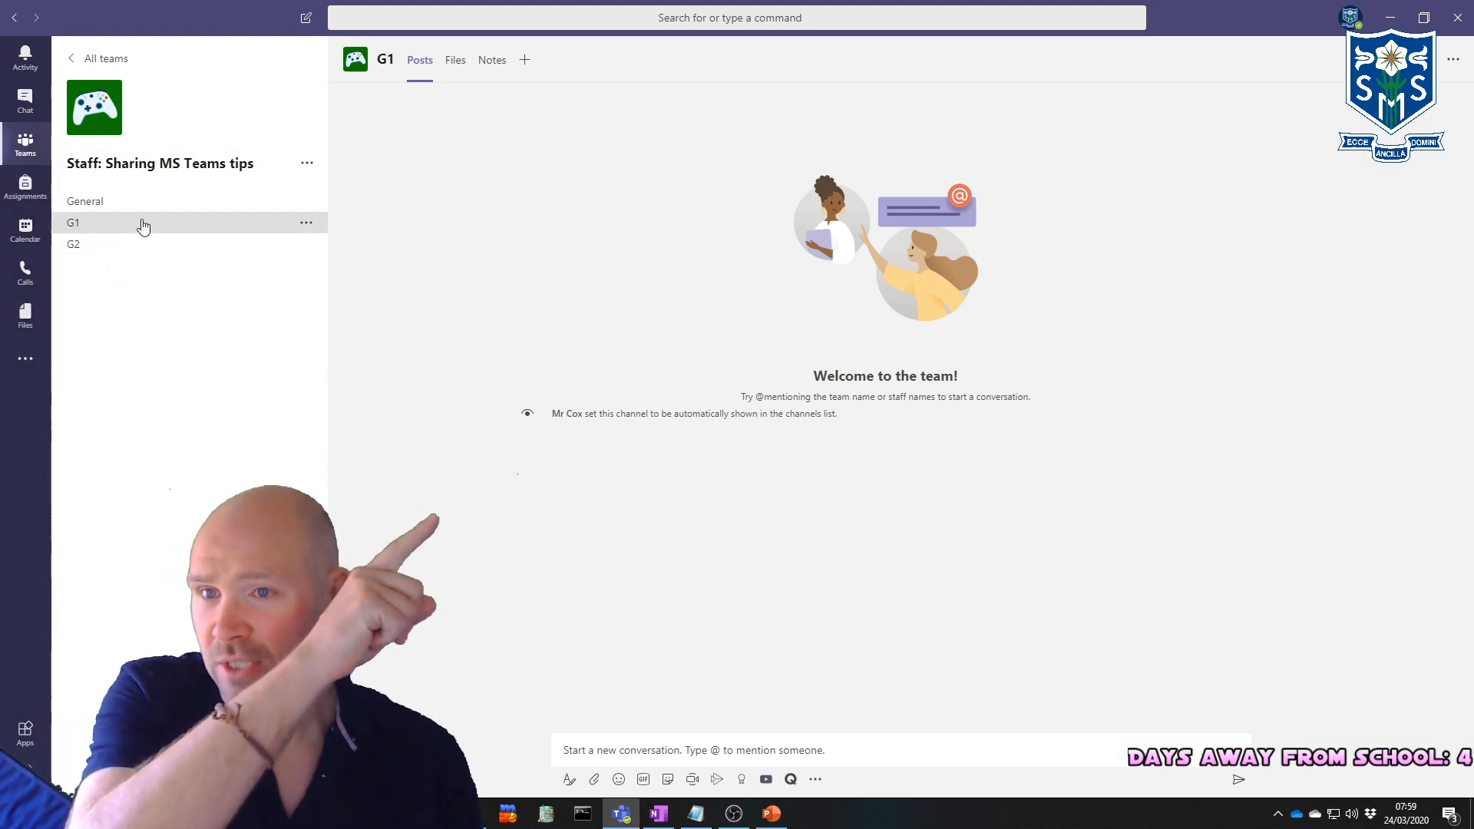
pyautogui.click(106, 251)
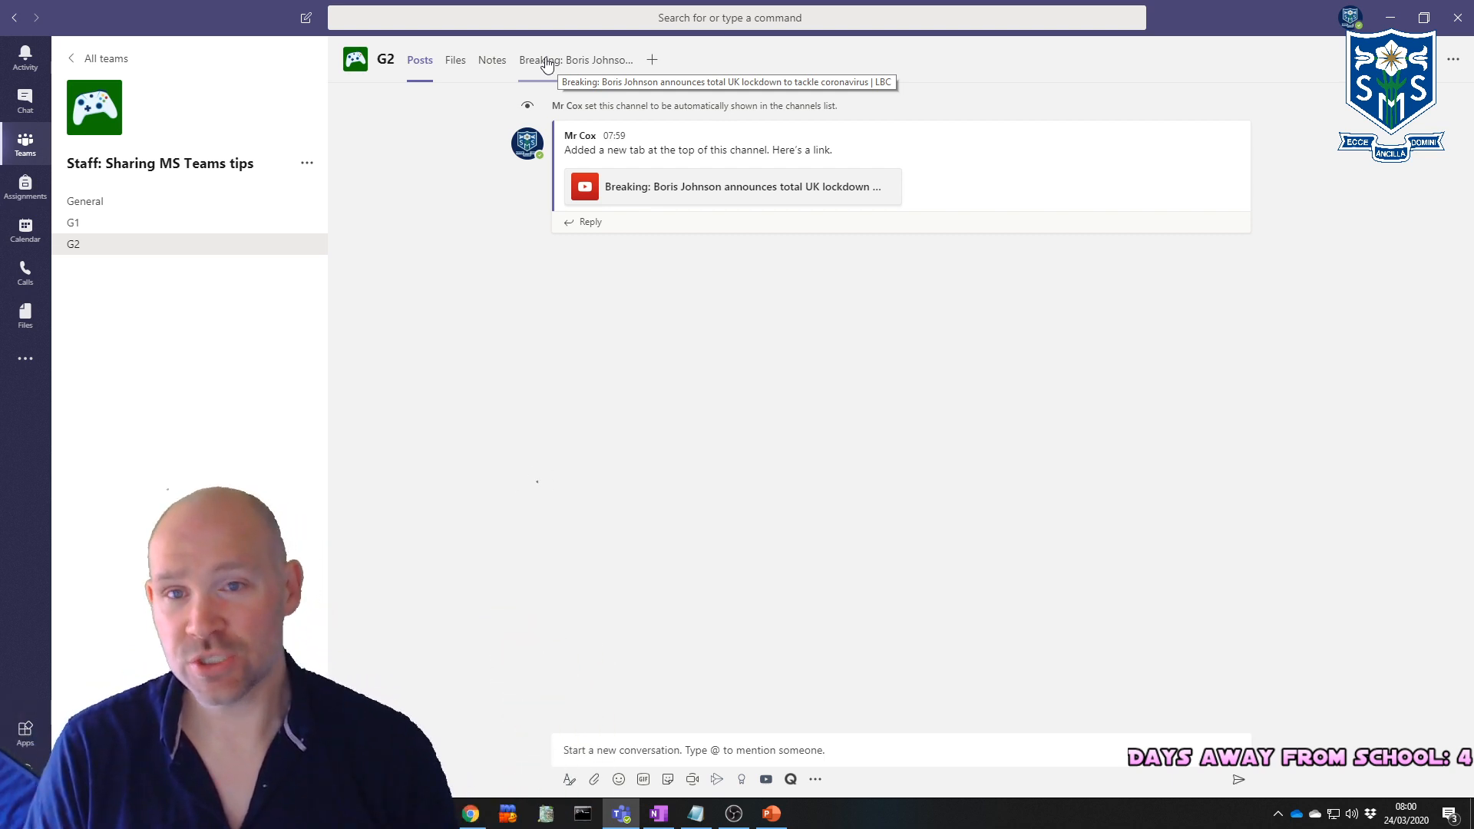
pyautogui.click(459, 64)
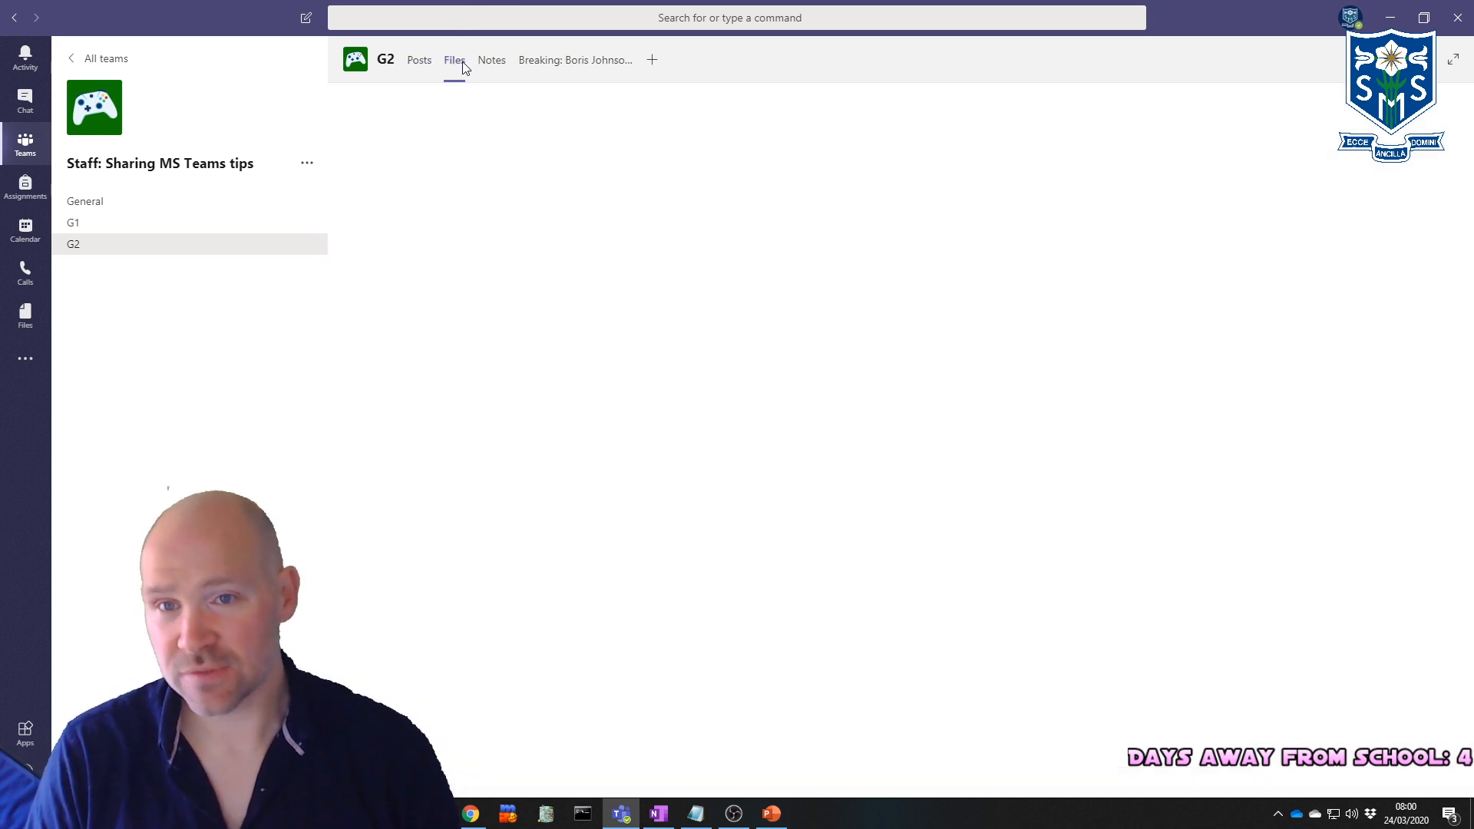
pyautogui.click(427, 61)
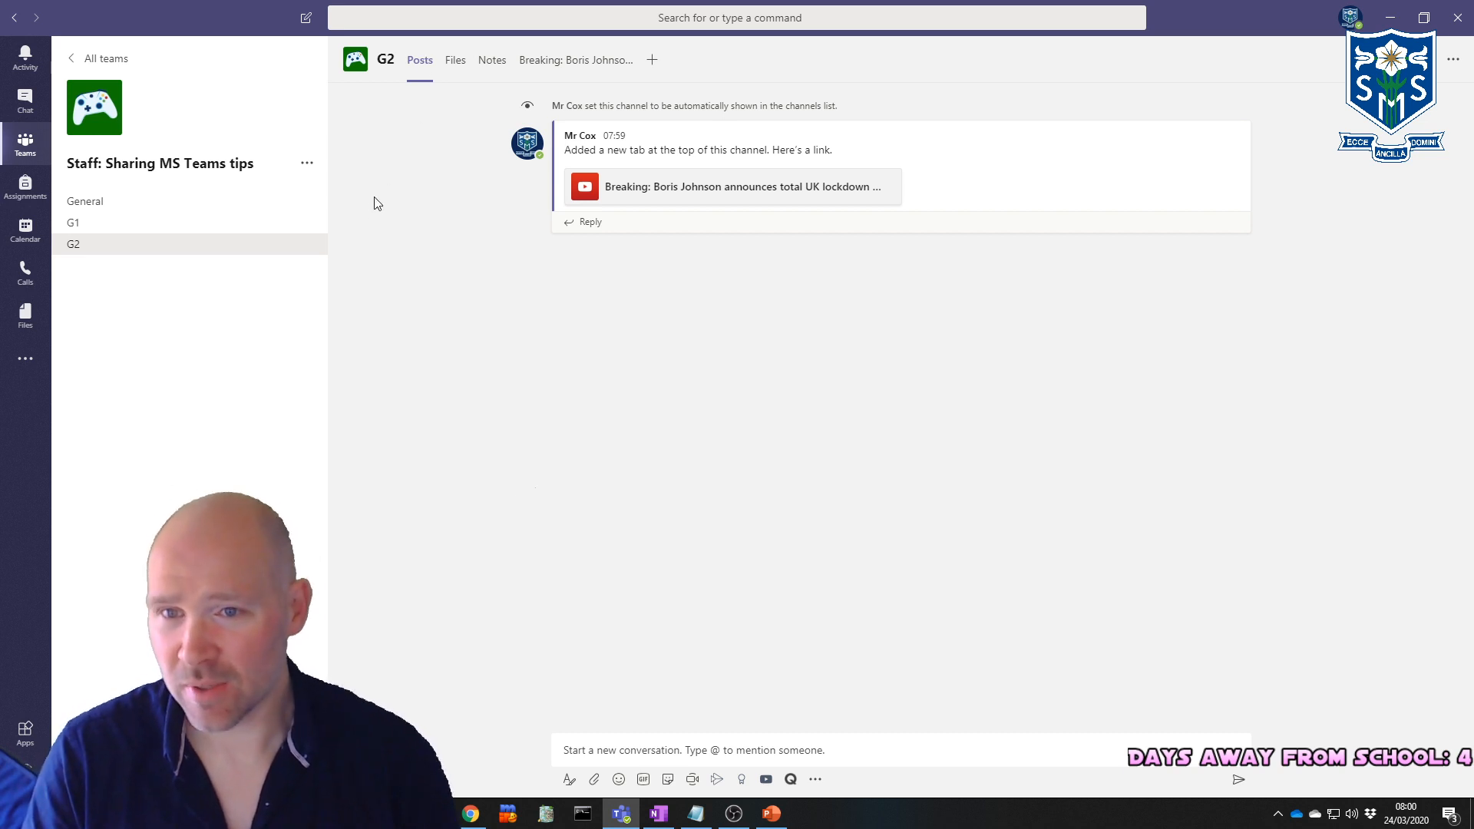
# Step: Review the G2 channel's editable name, description and visibility options, and close them without changes
pyautogui.click(306, 244)
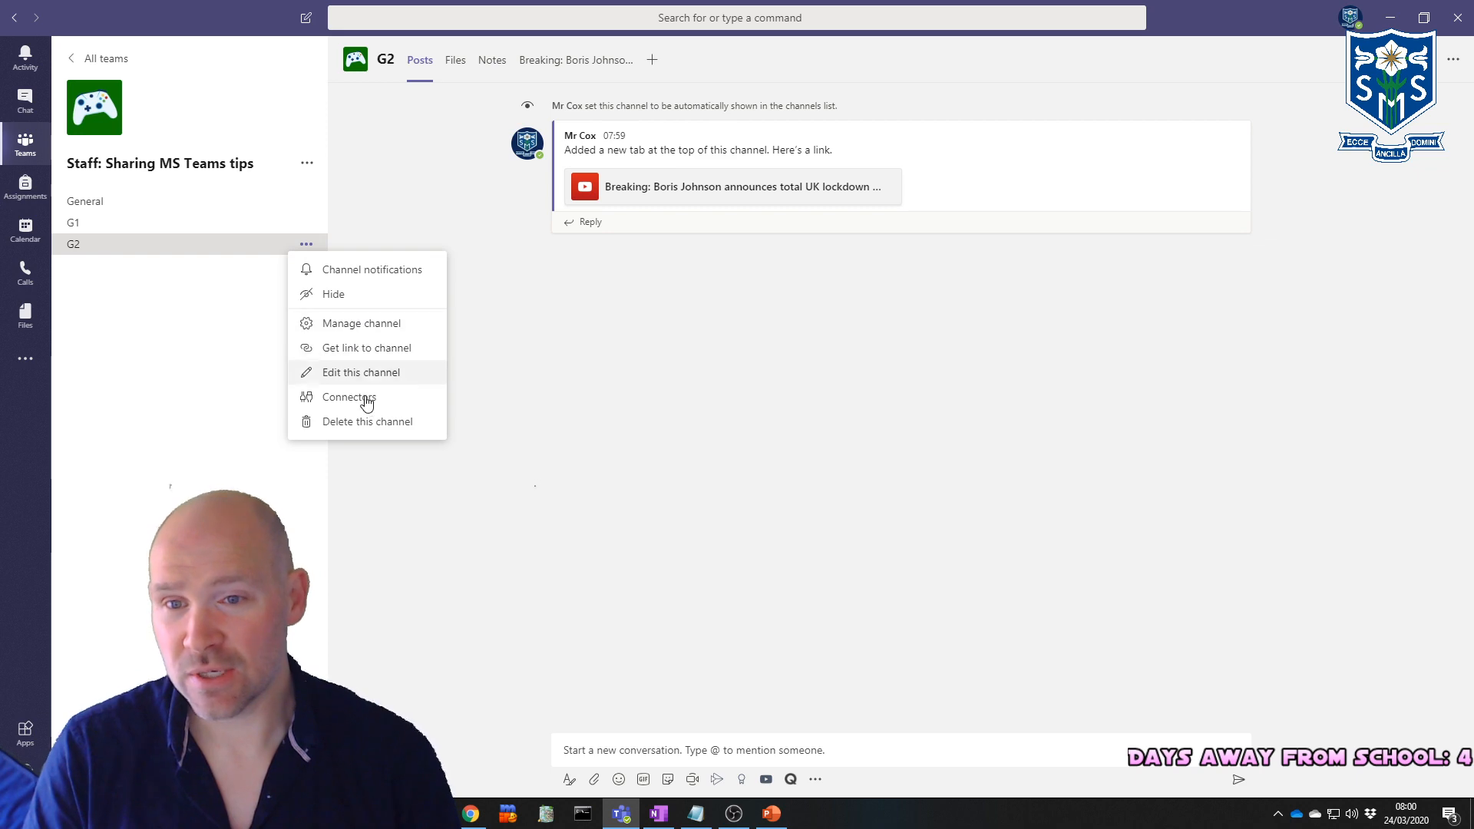
pyautogui.click(361, 373)
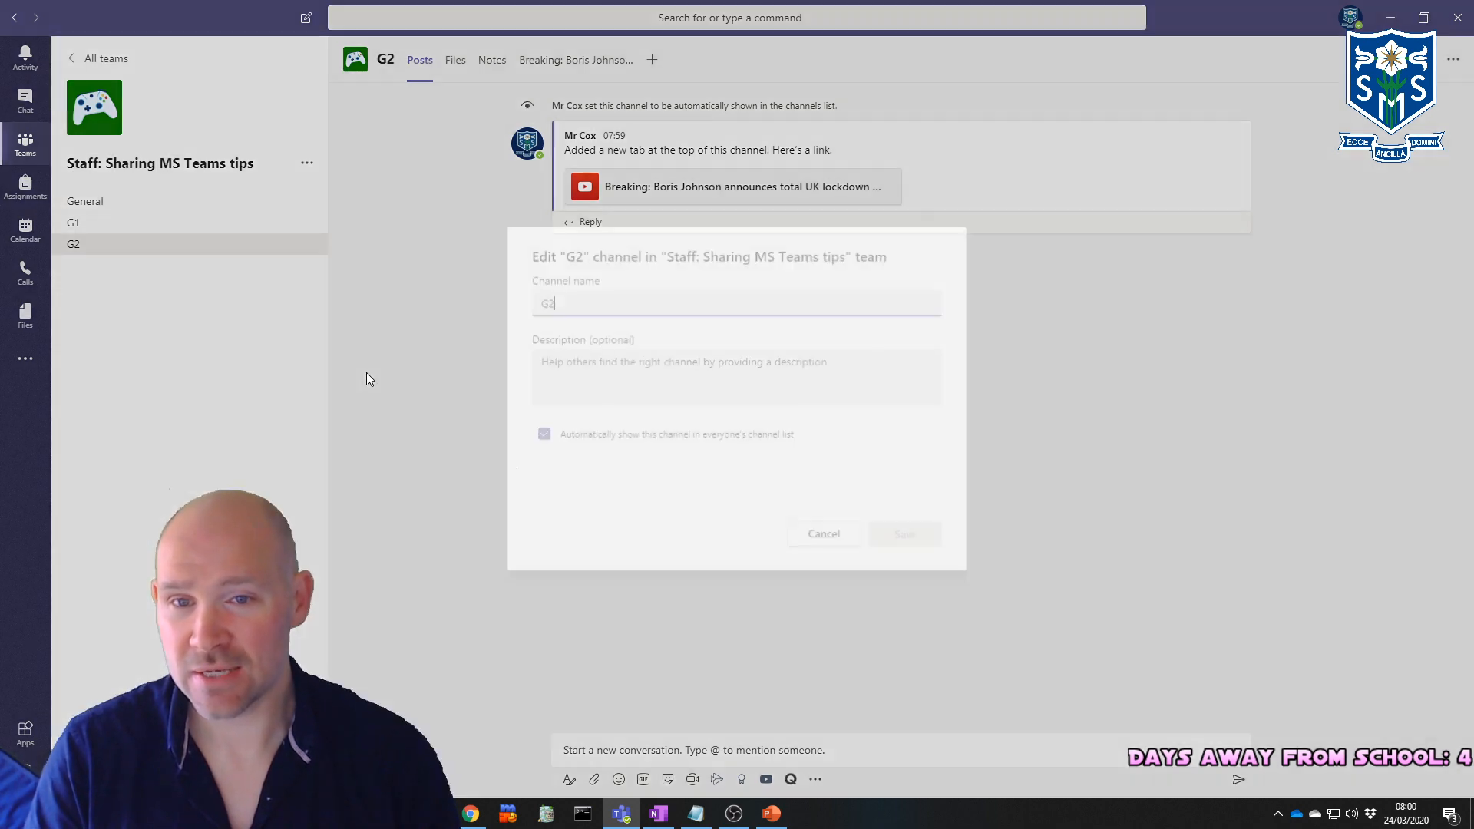
pyautogui.click(824, 533)
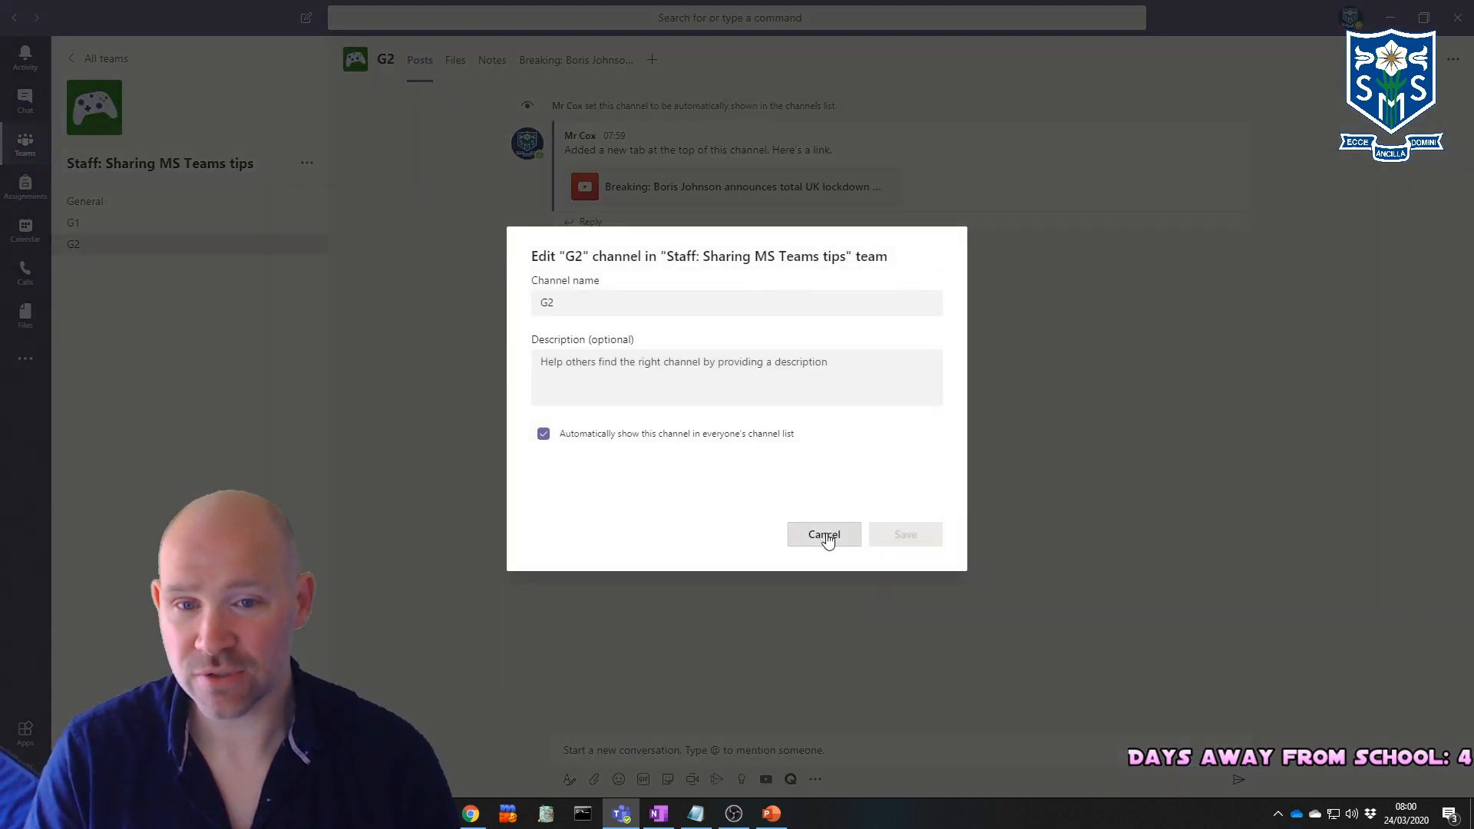
# Step: Open the G2 channel's management settings to examine its moderation and posting permissions
pyautogui.click(307, 244)
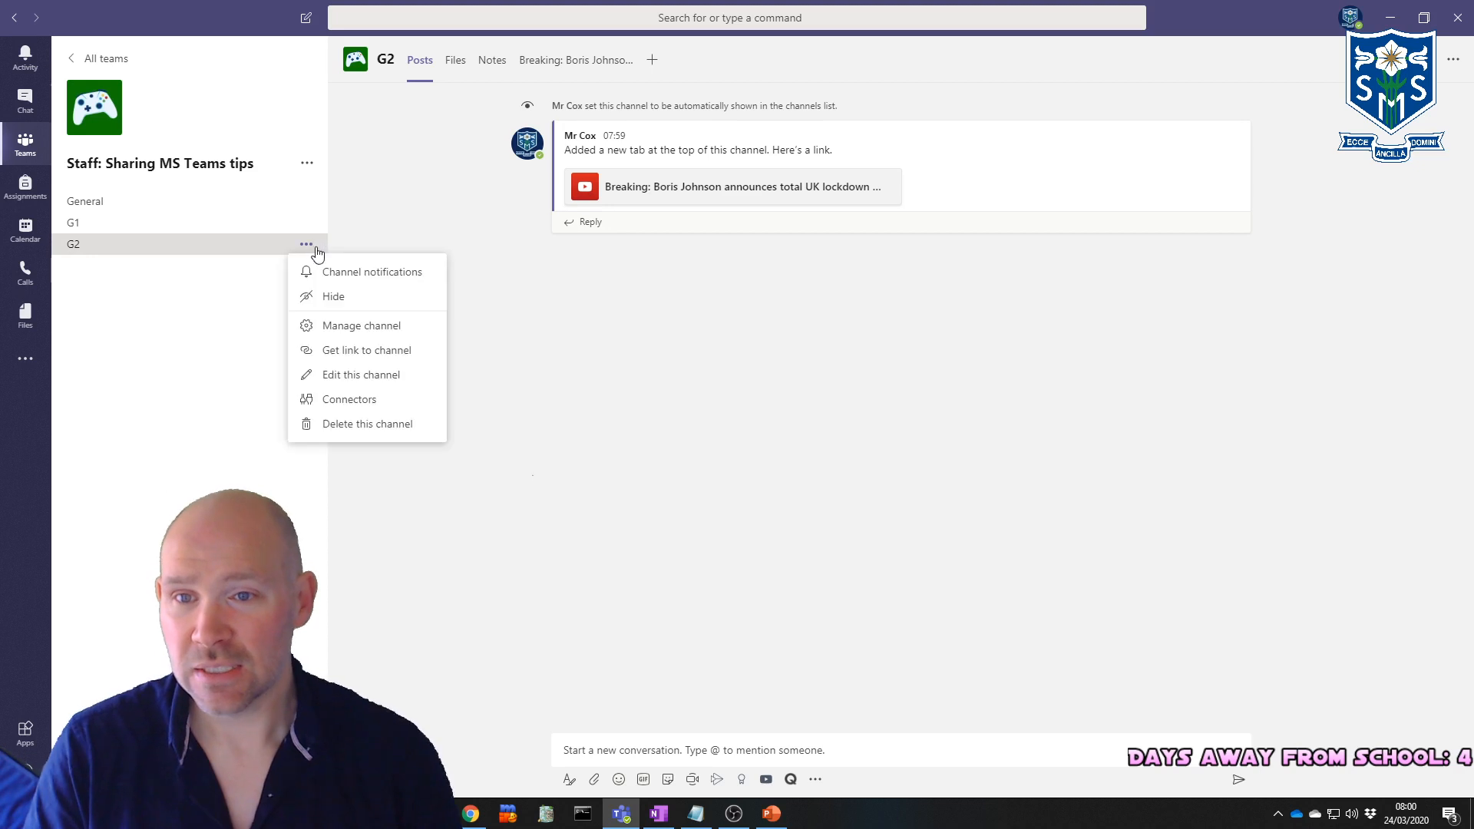
pyautogui.click(357, 327)
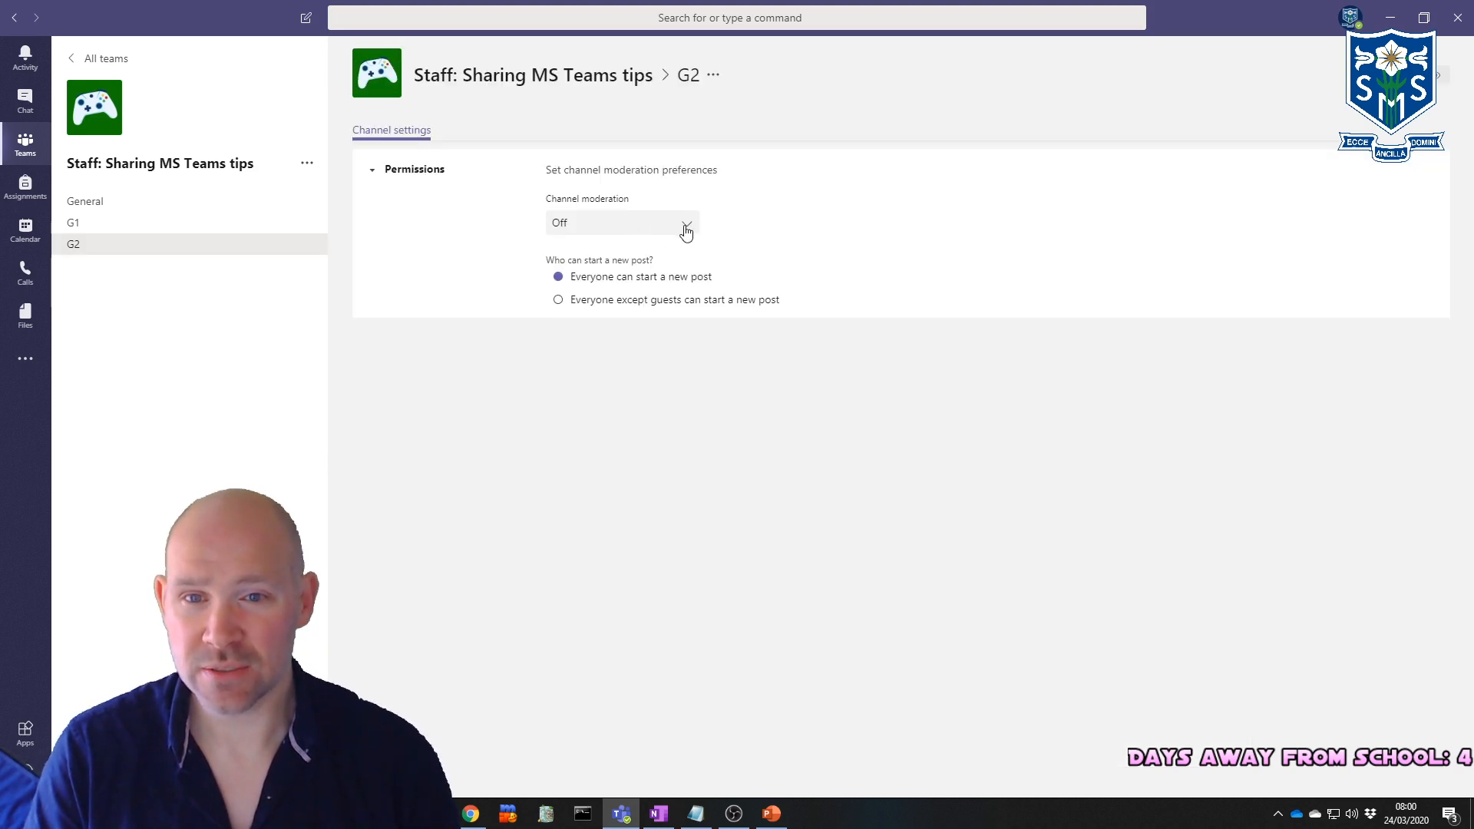